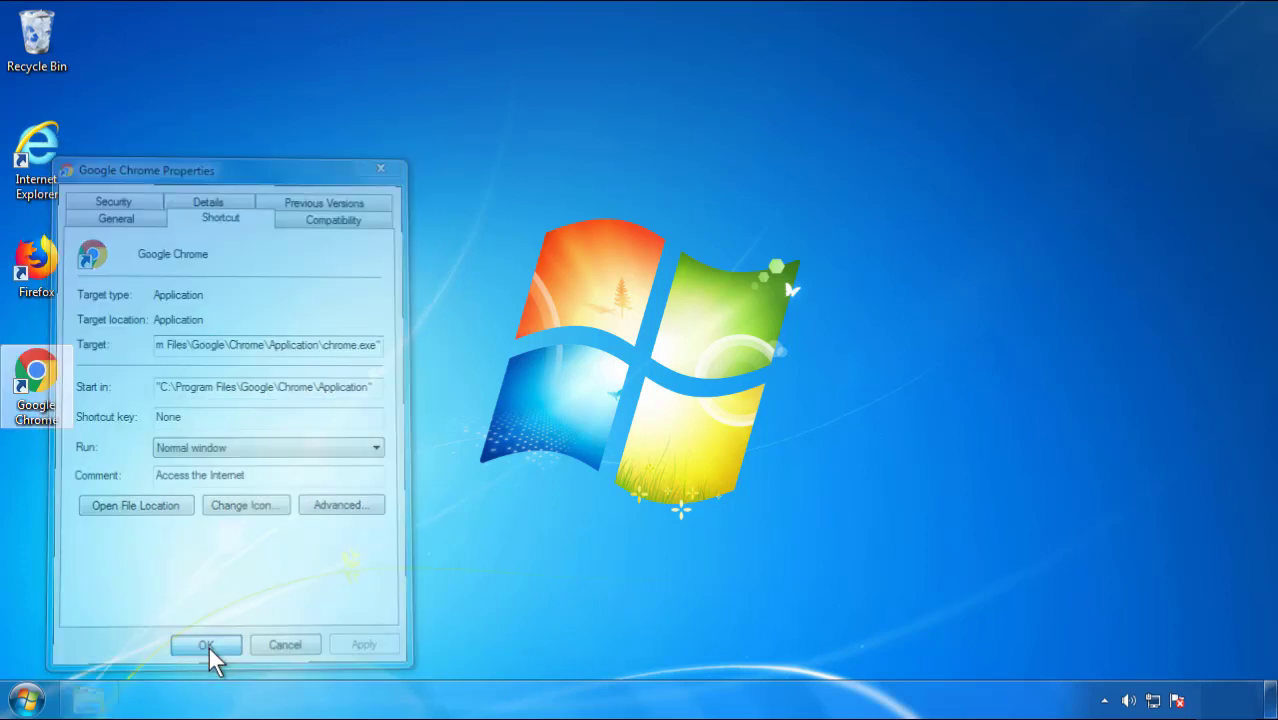
- Confirm the Google Chrome shortcut properties with OK and bring up the Start menu
click(27, 700)
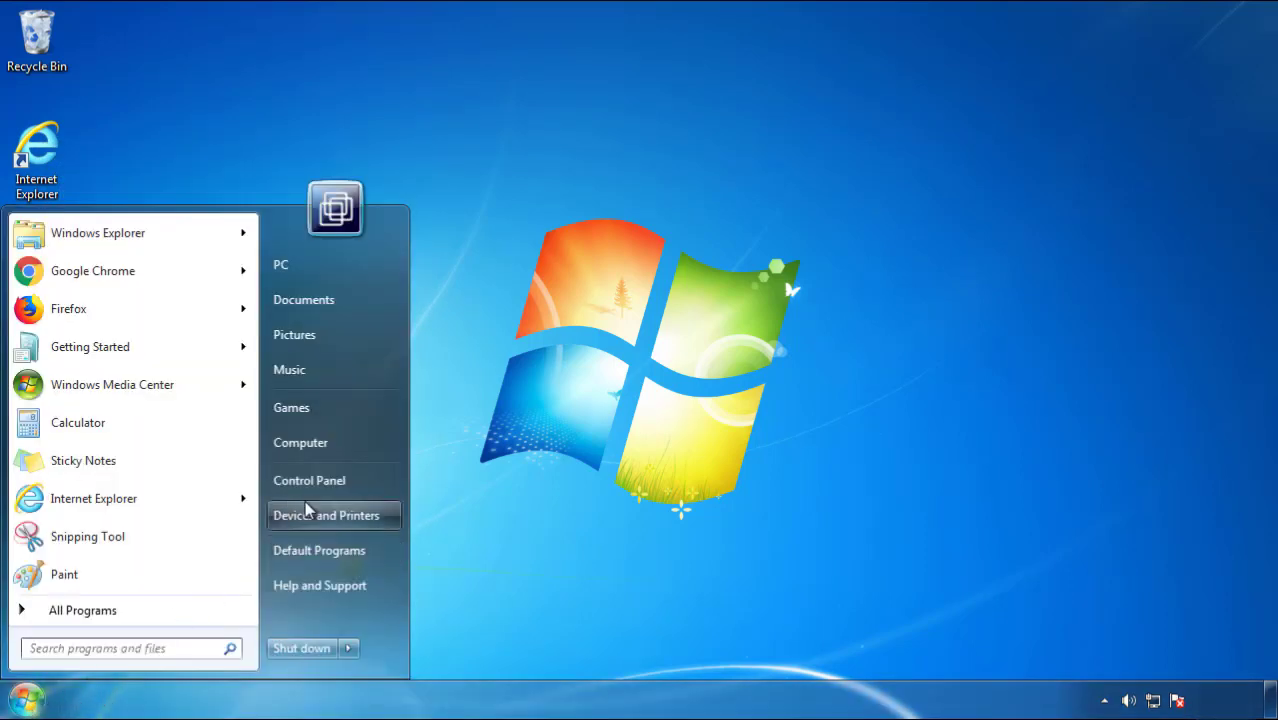
- Uninstall SearchMine 2.00 from Programs and Features, sorted by most recent installation date
key(Escape)
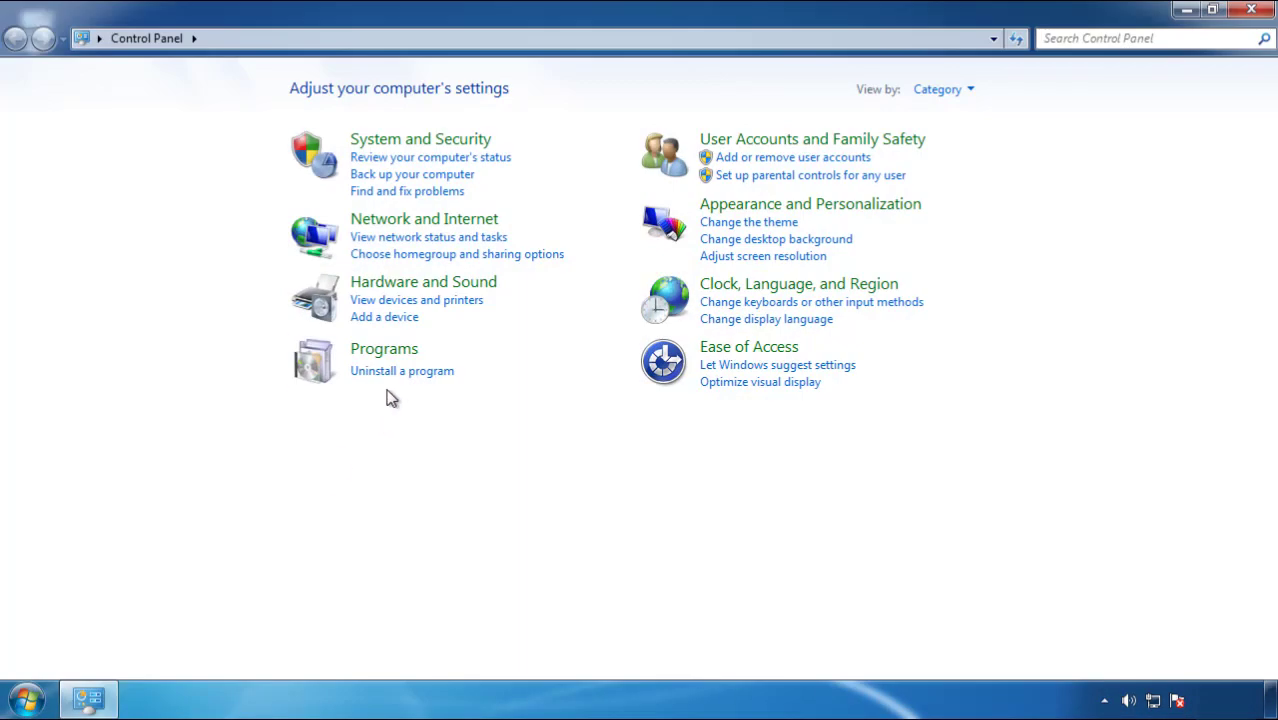
click(398, 372)
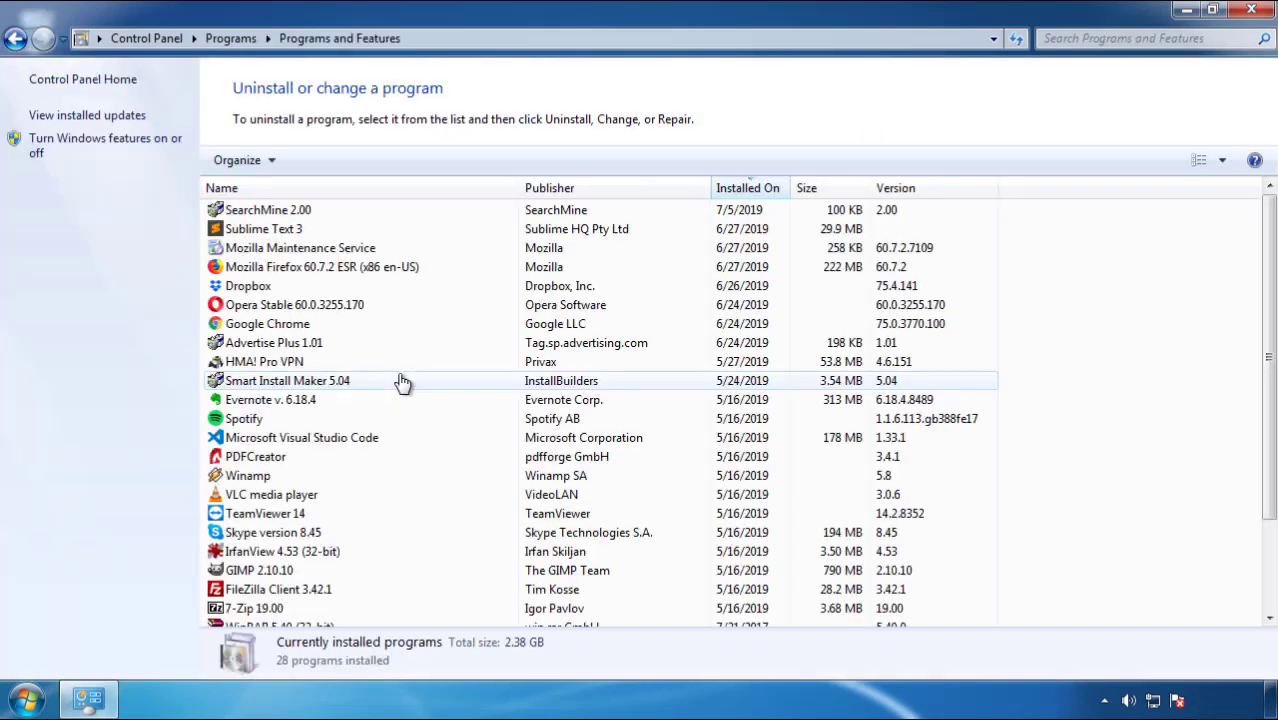
click(748, 189)
click(743, 192)
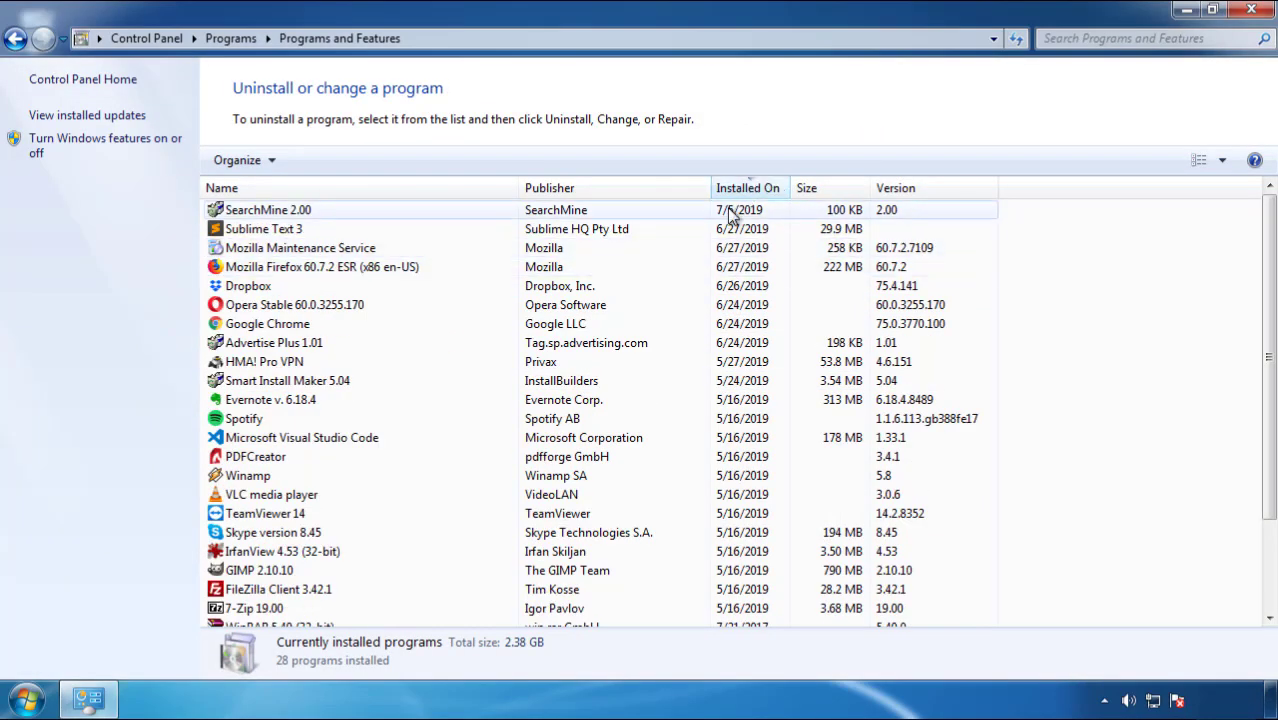
click(268, 212)
click(320, 162)
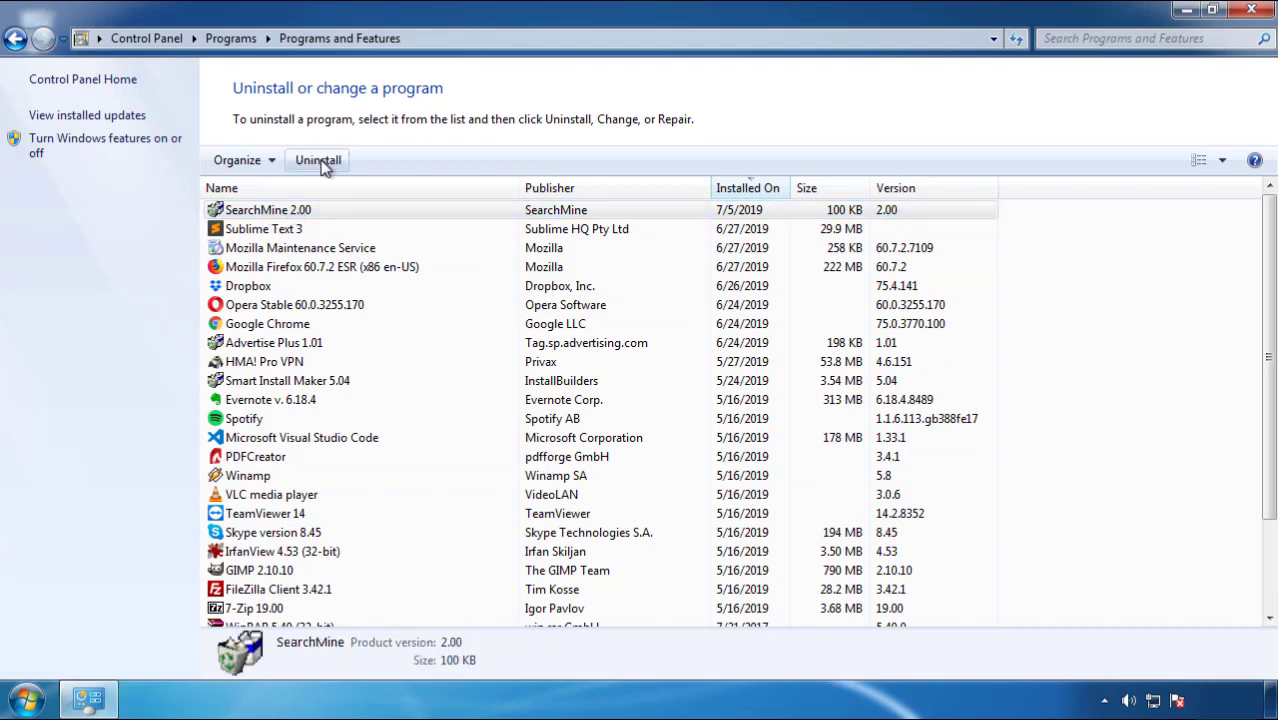
click(745, 531)
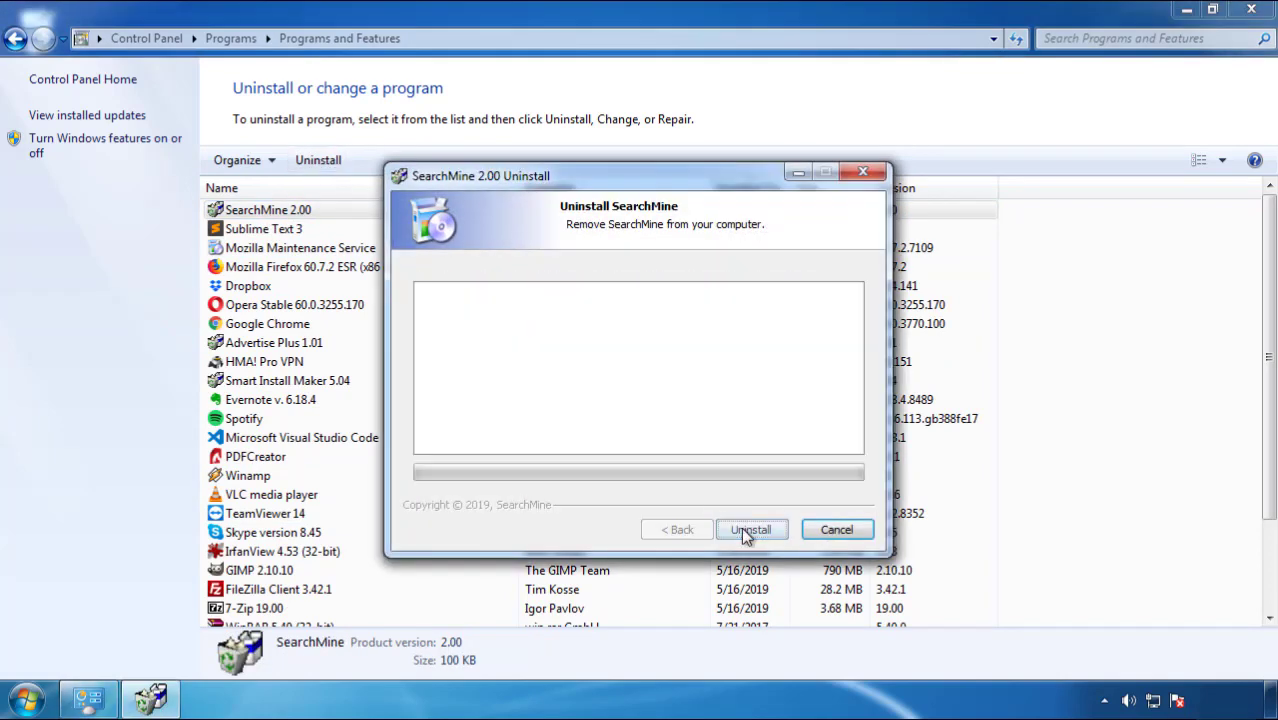
click(741, 527)
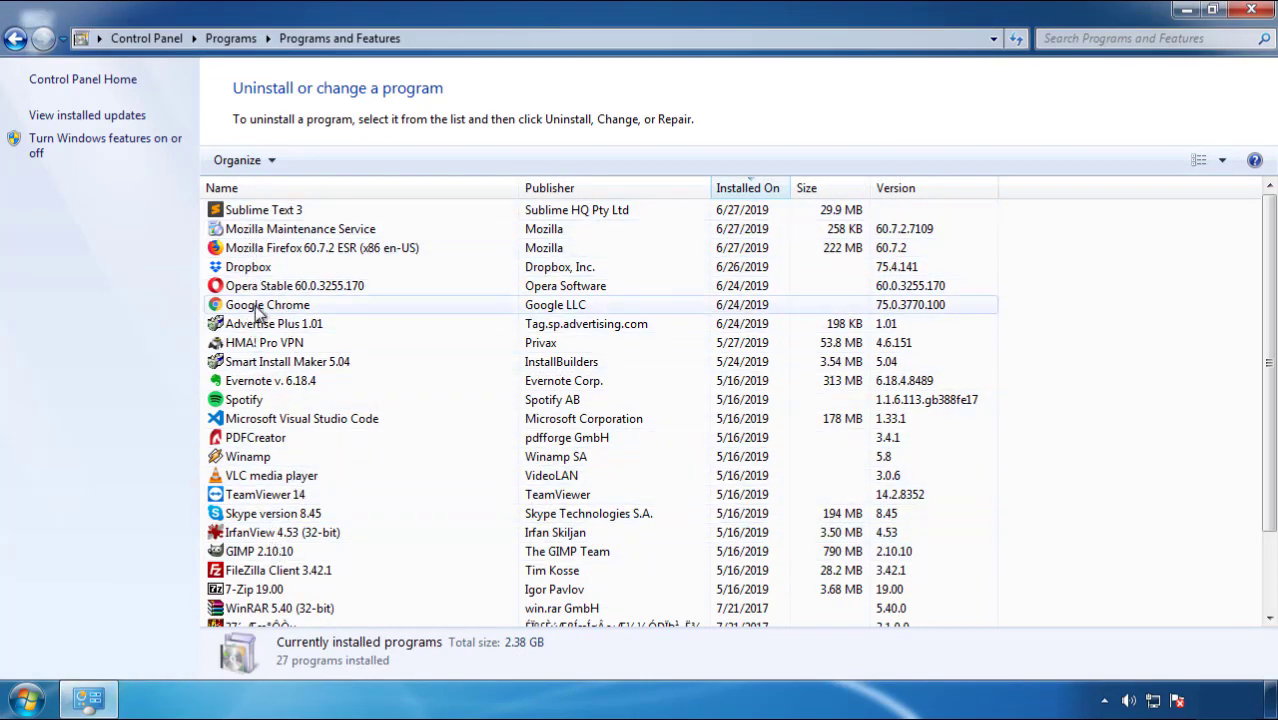
- Close the programs window and restart Windows, choosing Safe Mode from the boot options
click(1252, 12)
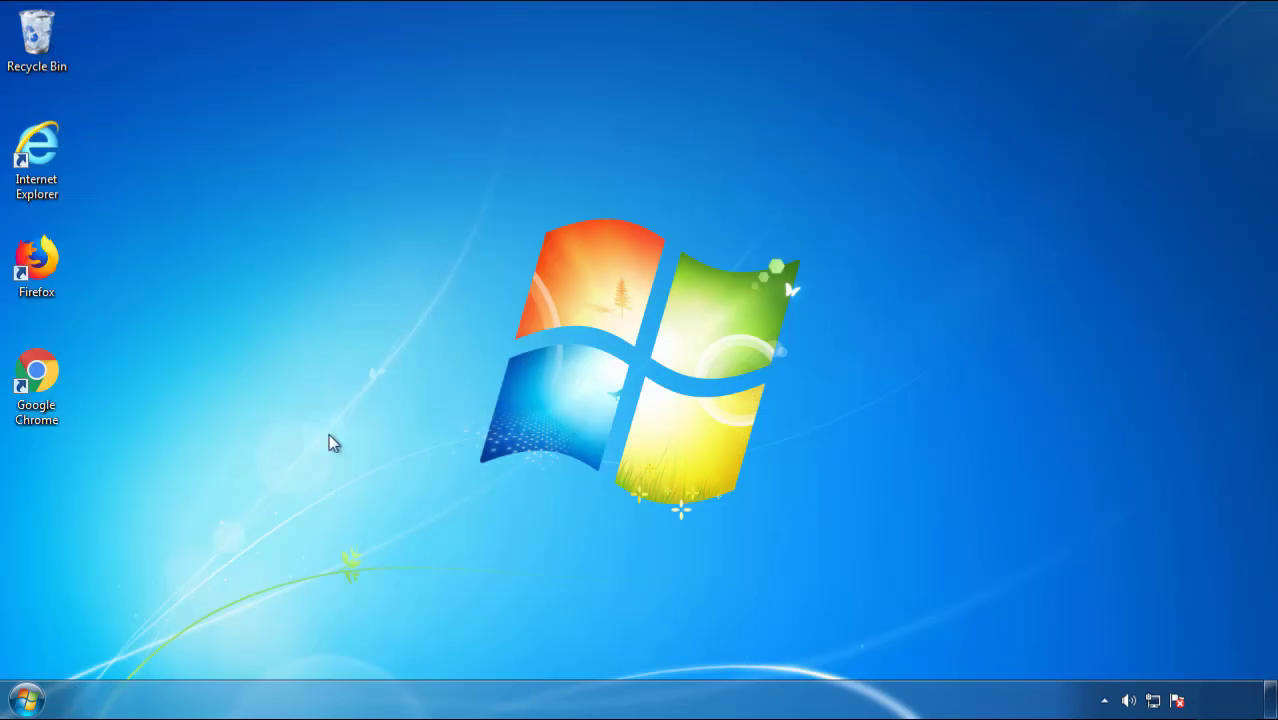
click(25, 703)
click(348, 650)
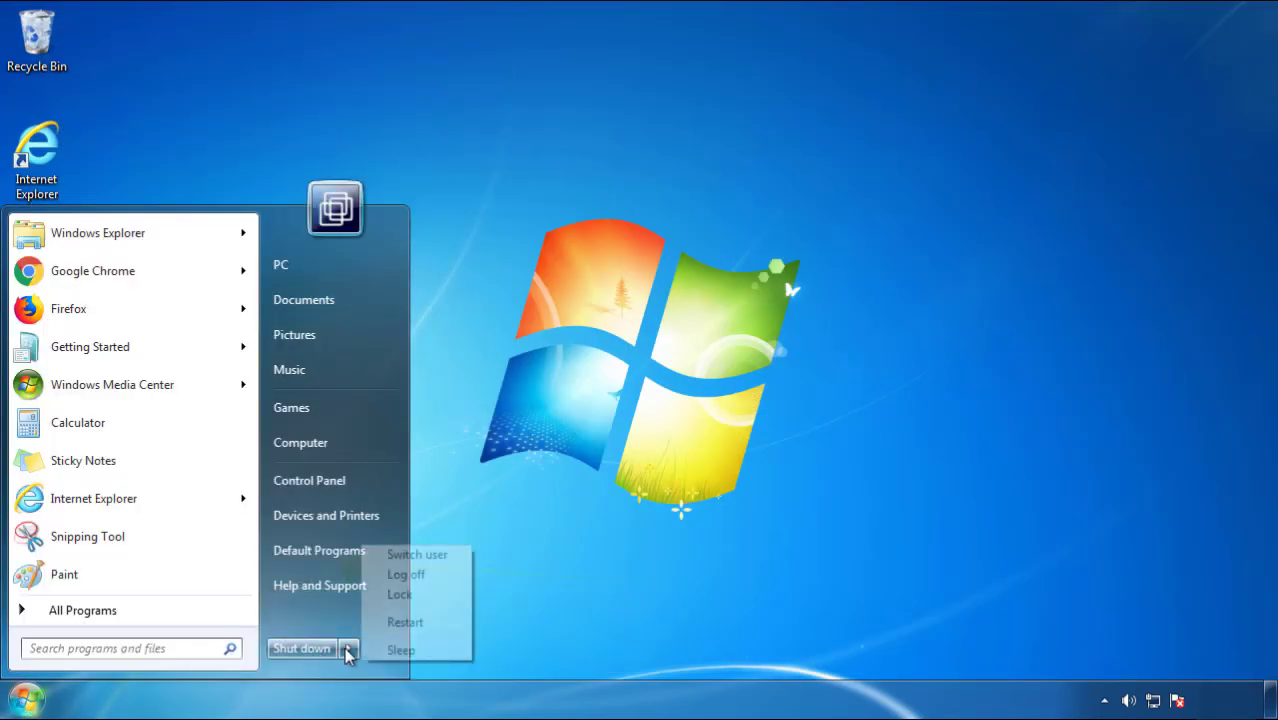
click(668, 547)
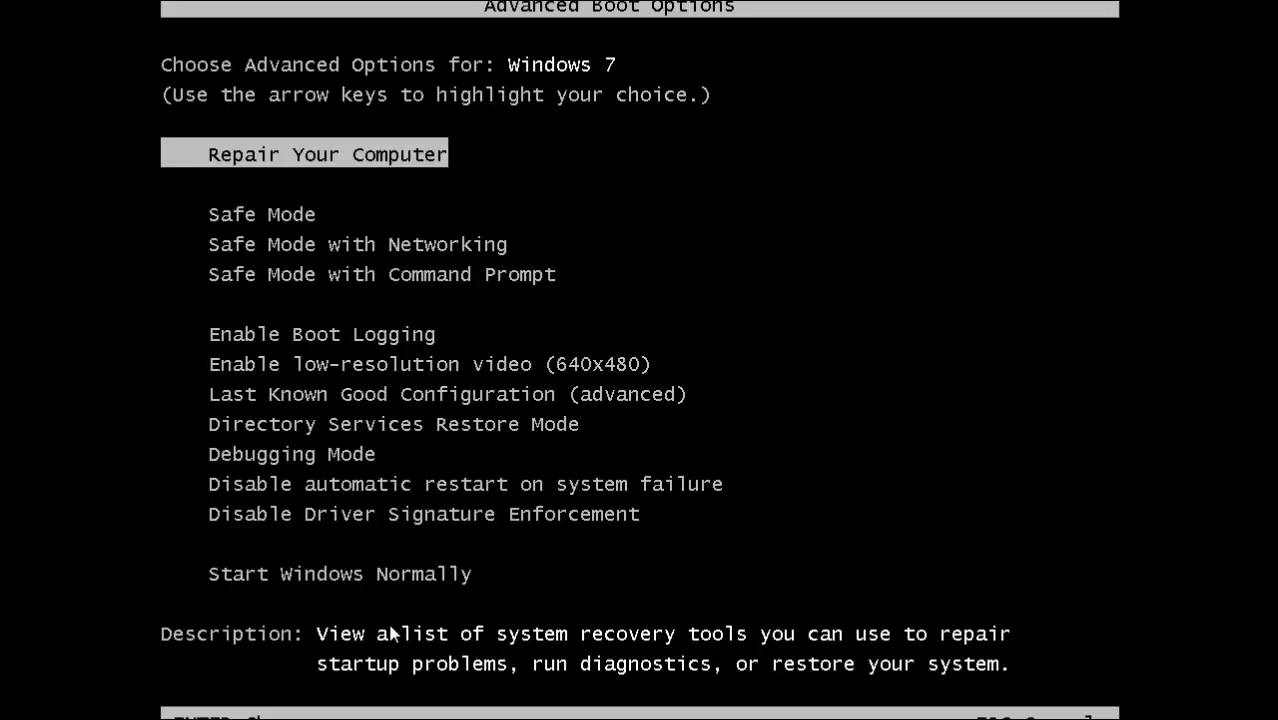
key(Down)
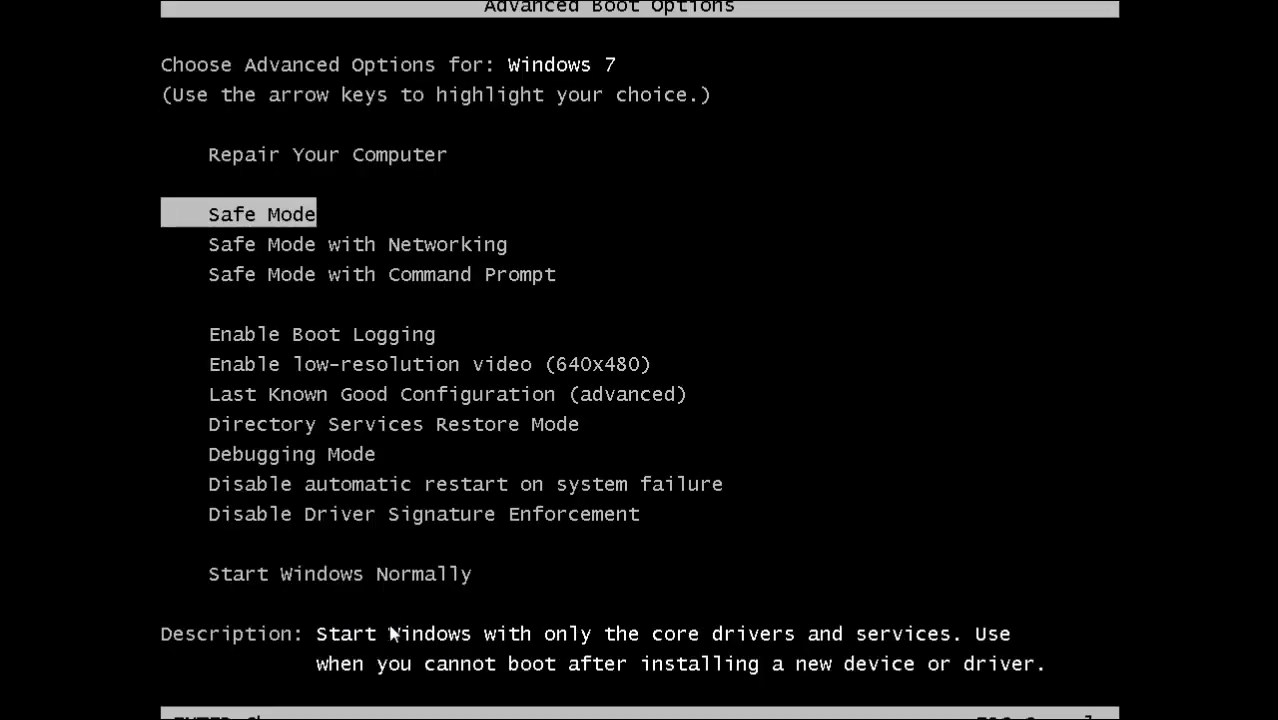
key(Return)
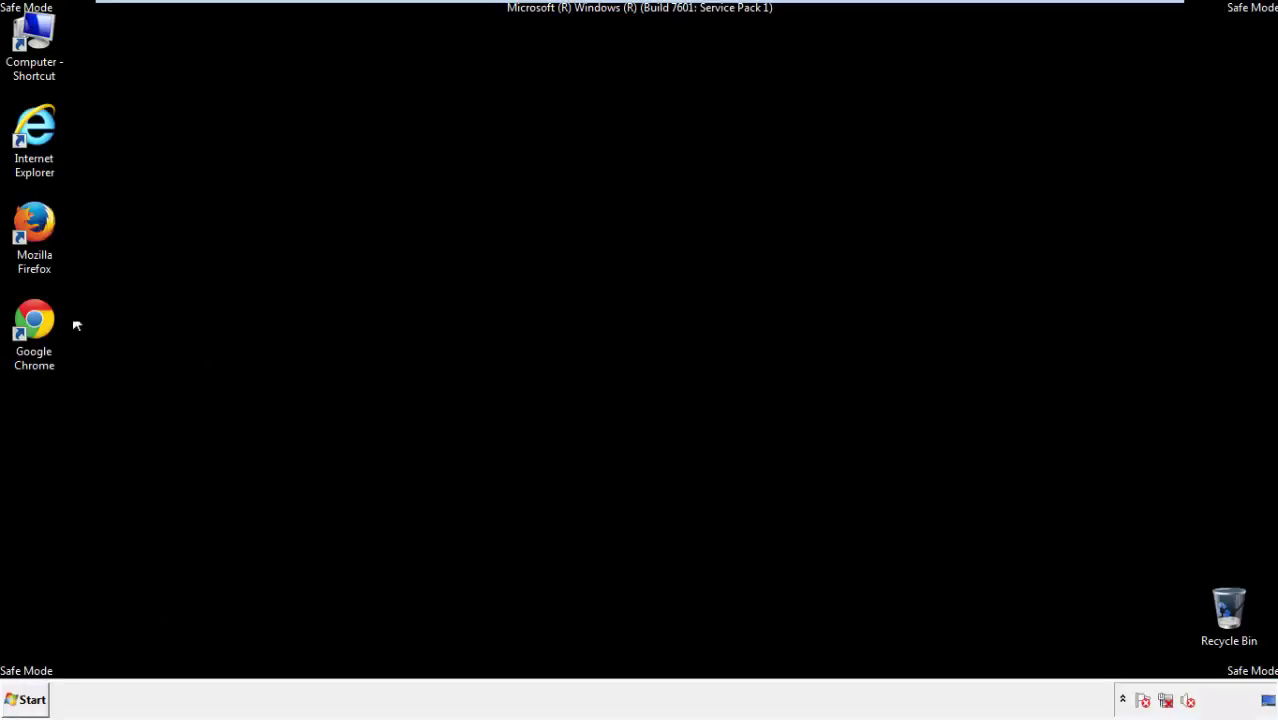
- Launch Firefox, decline the default-browser prompt, and make sure the menu bar is showing
double_click(40, 228)
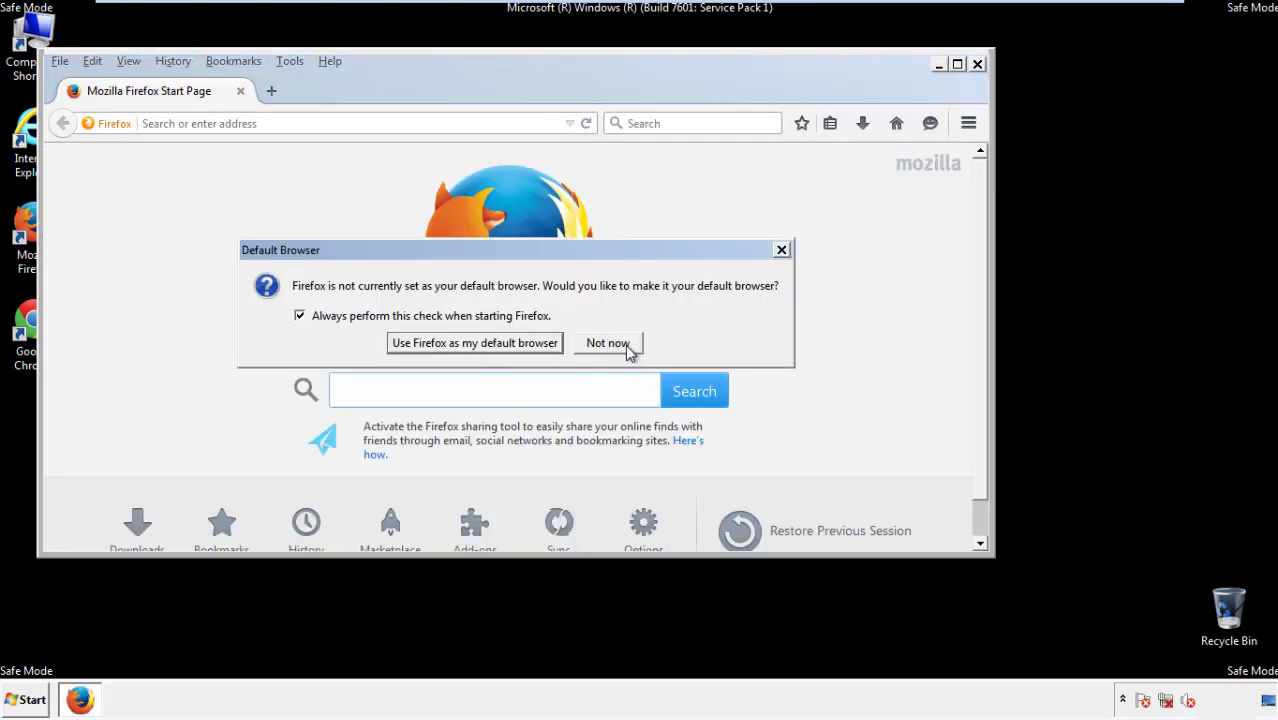
click(624, 343)
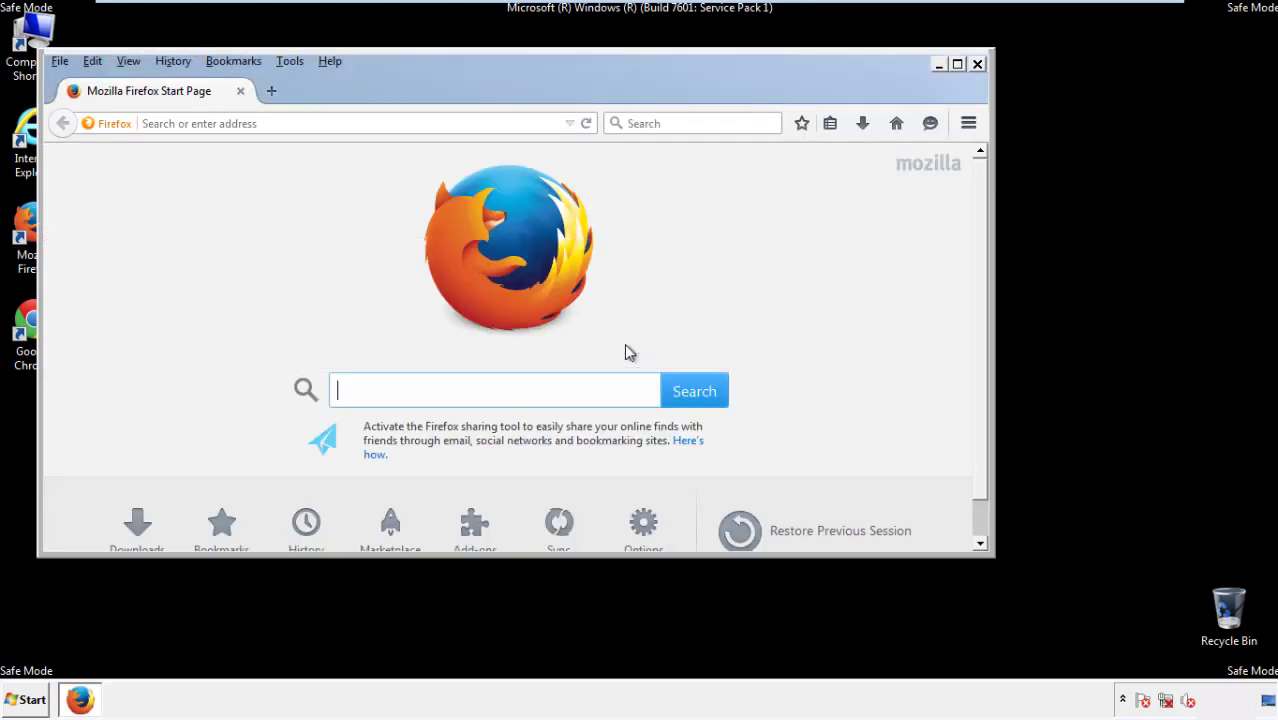
right_click(393, 88)
click(428, 149)
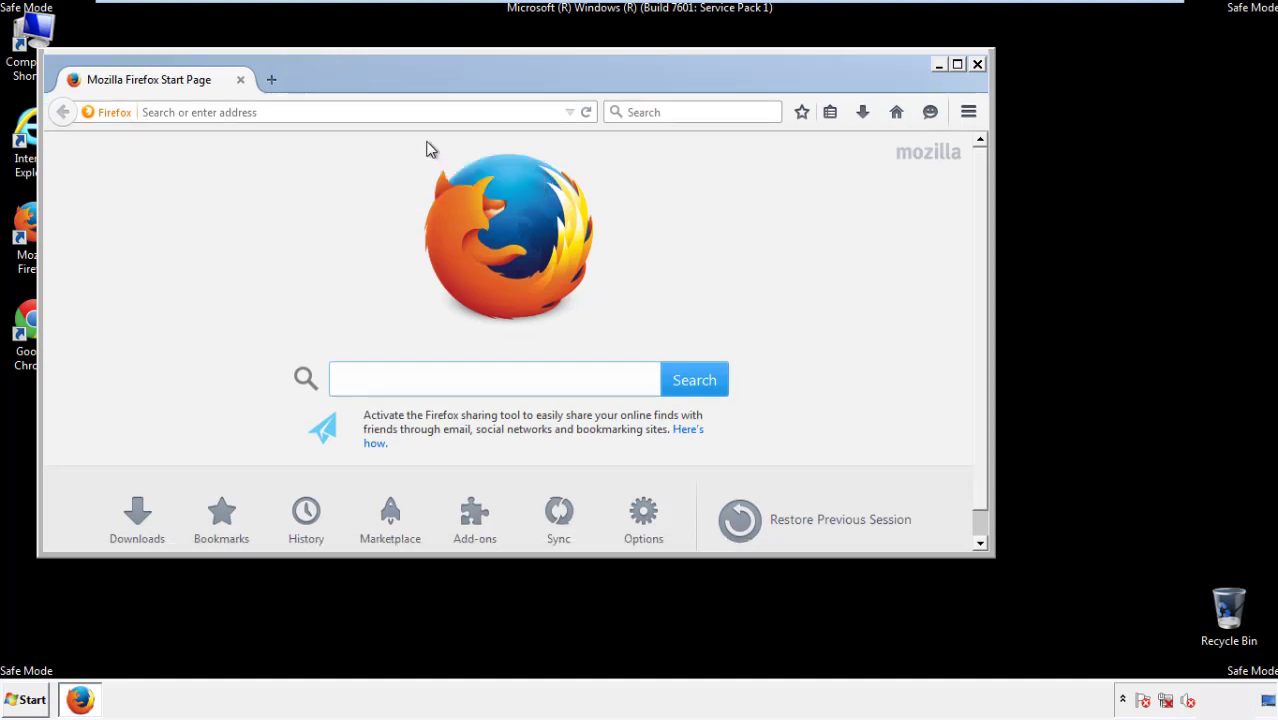
right_click(405, 84)
click(416, 155)
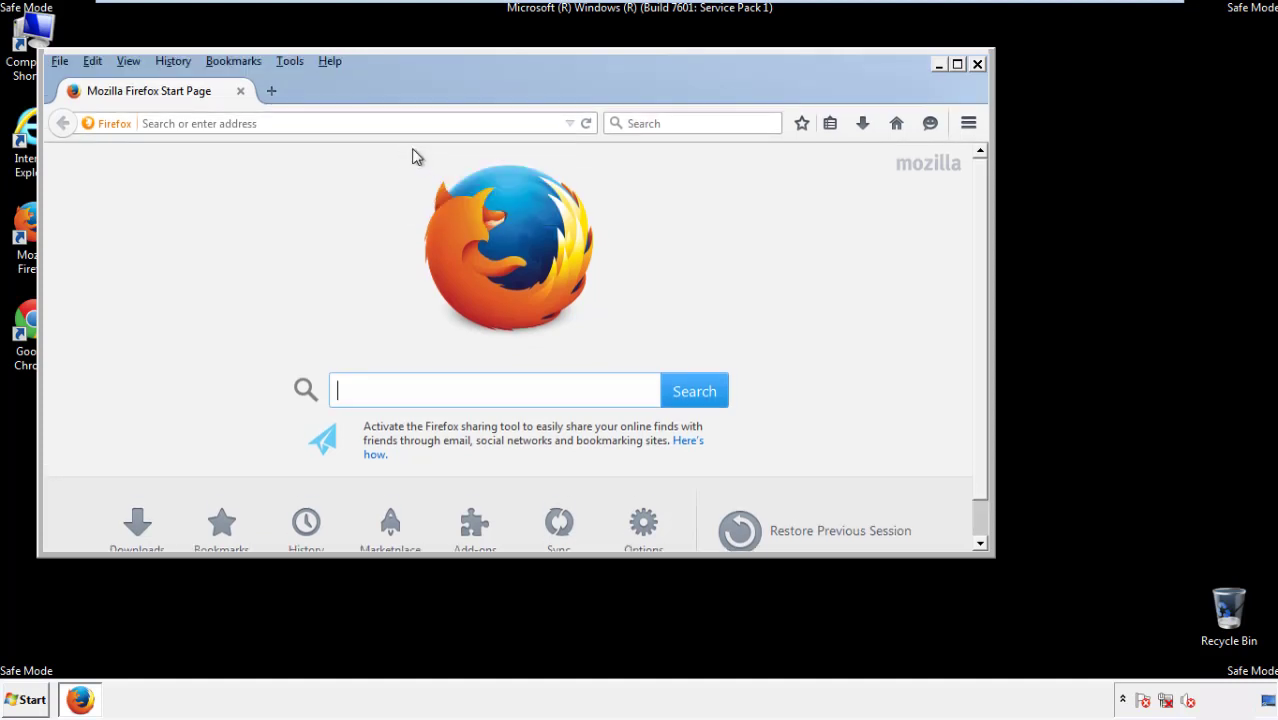
- Clear all Firefox history, cookies, cache, logins and site data for the Everything time range
click(173, 62)
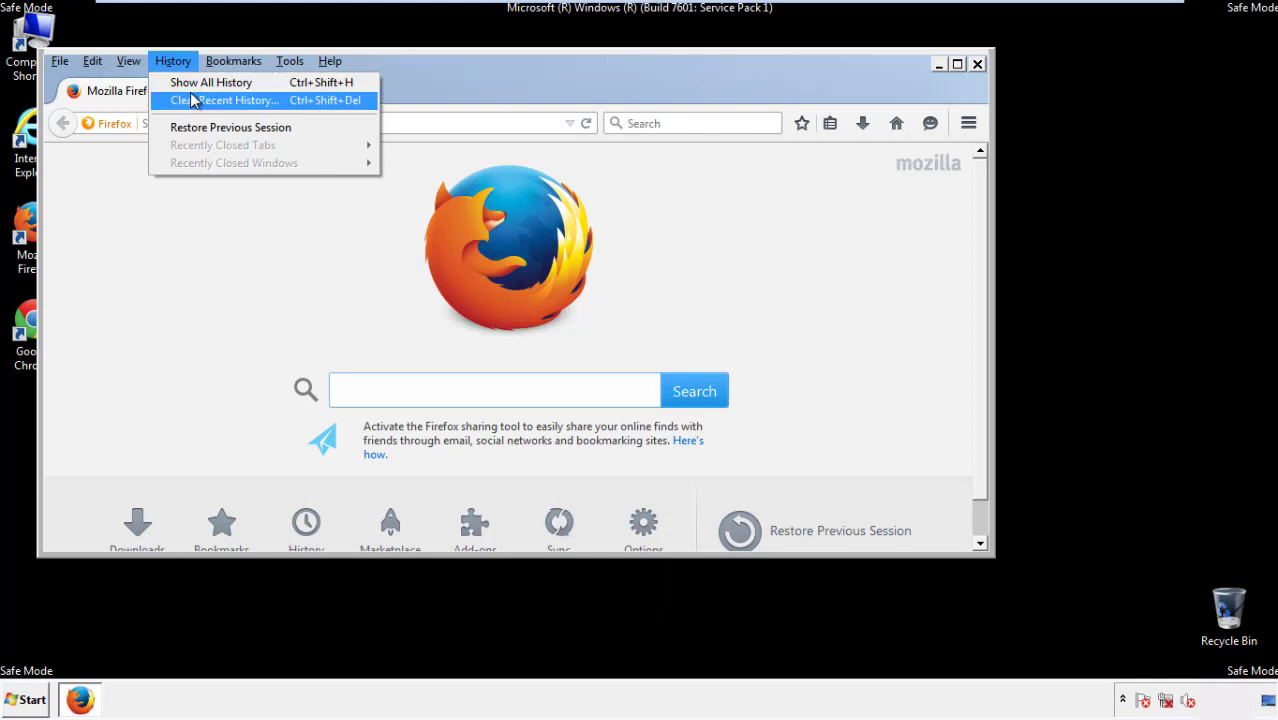
click(192, 99)
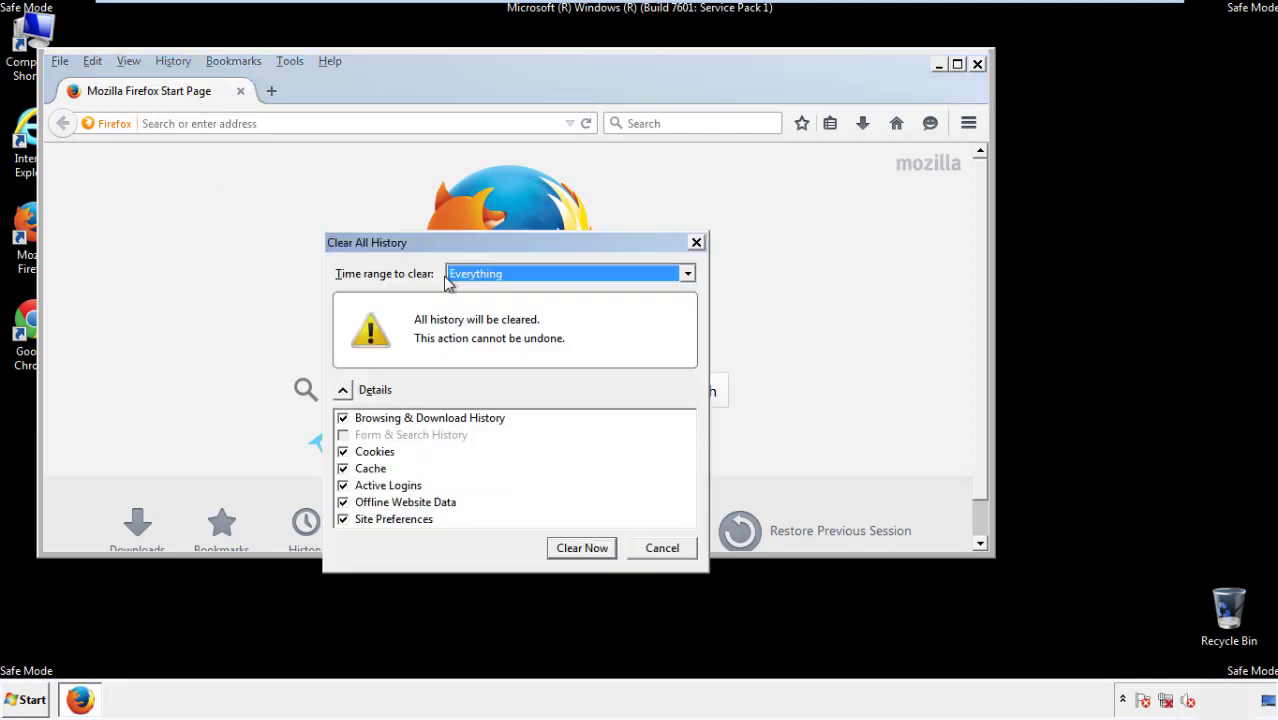
click(476, 275)
click(480, 375)
click(343, 502)
click(343, 502)
click(343, 519)
click(343, 519)
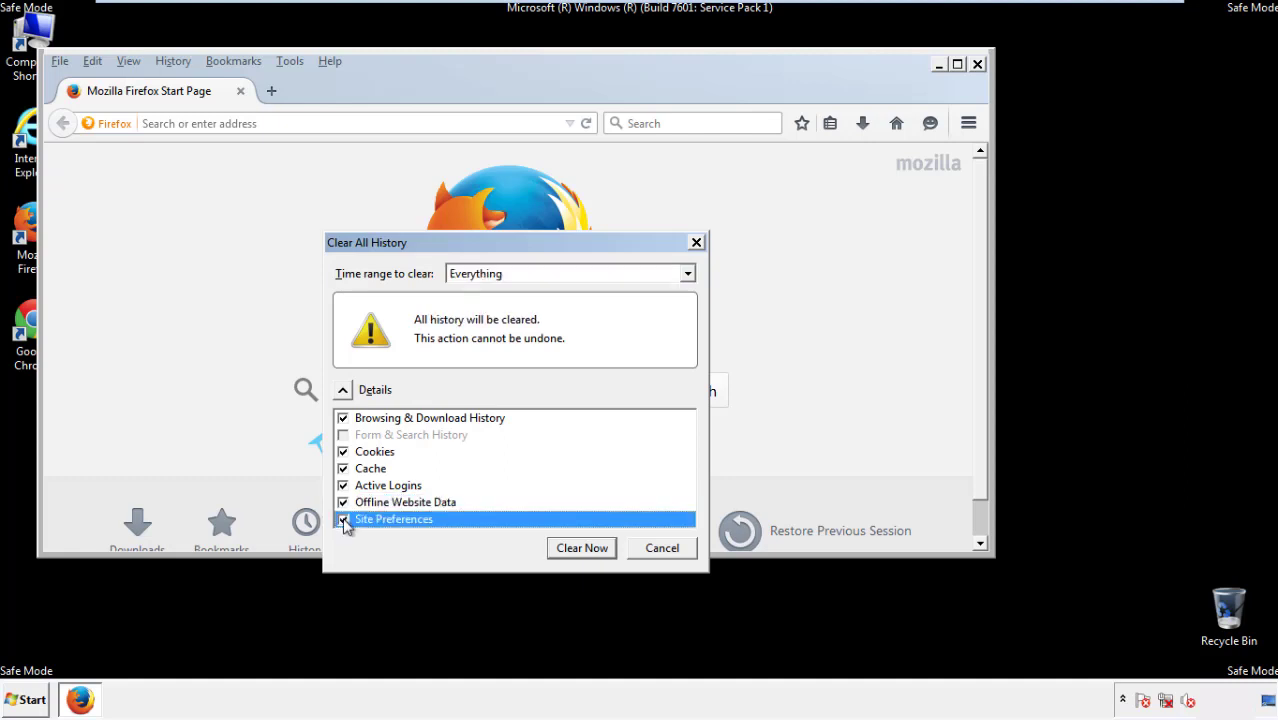
click(580, 548)
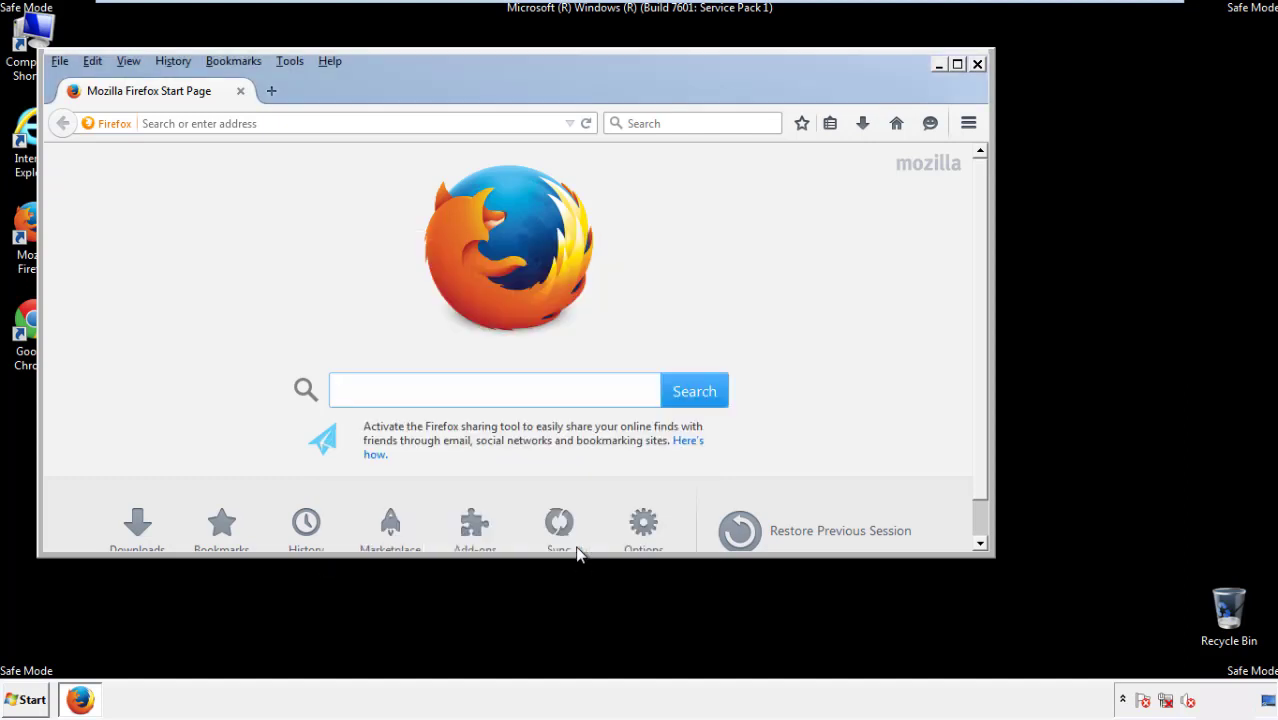
- Refresh Firefox to defaults from Troubleshooting Information, decline the default-browser prompt, and close Firefox
click(329, 61)
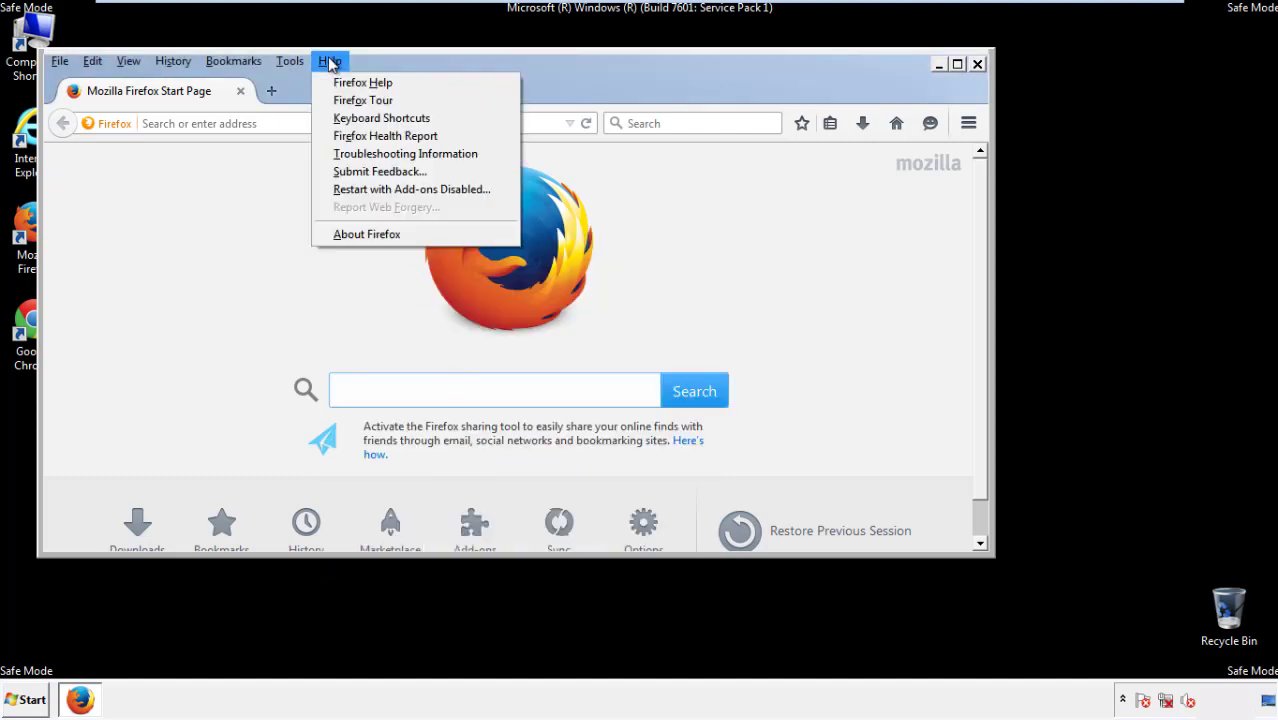
click(372, 154)
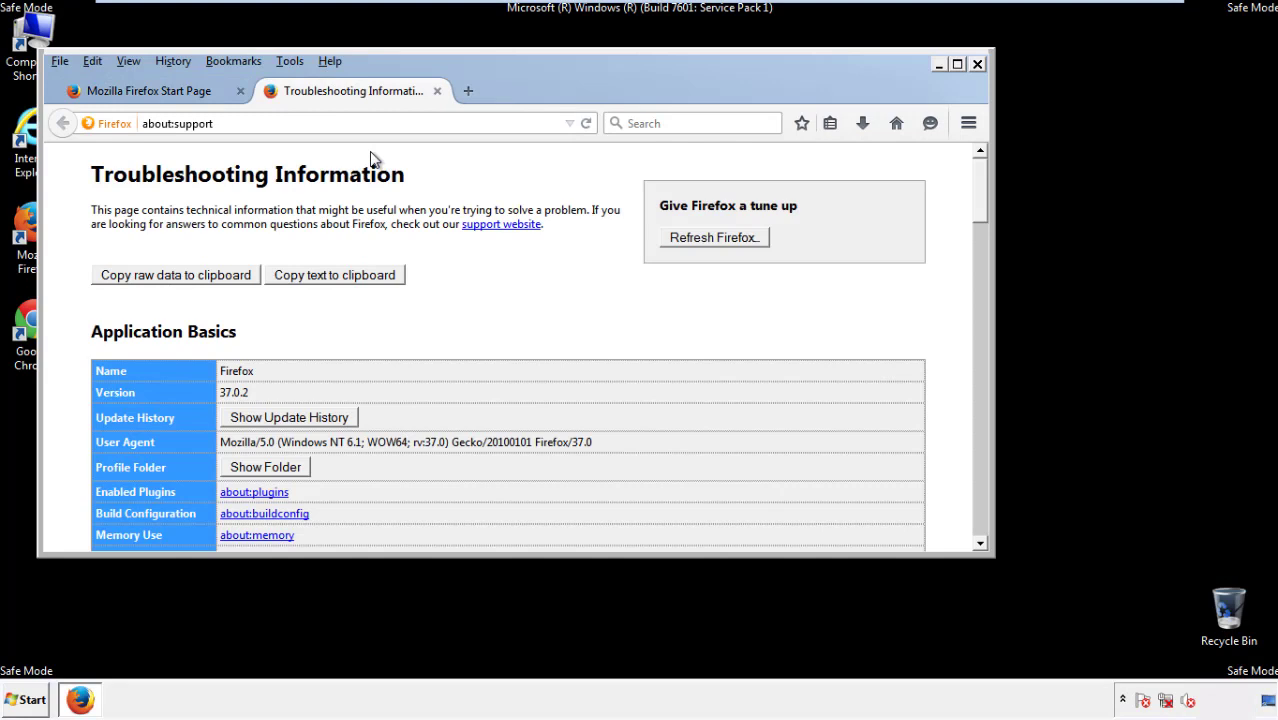
click(742, 242)
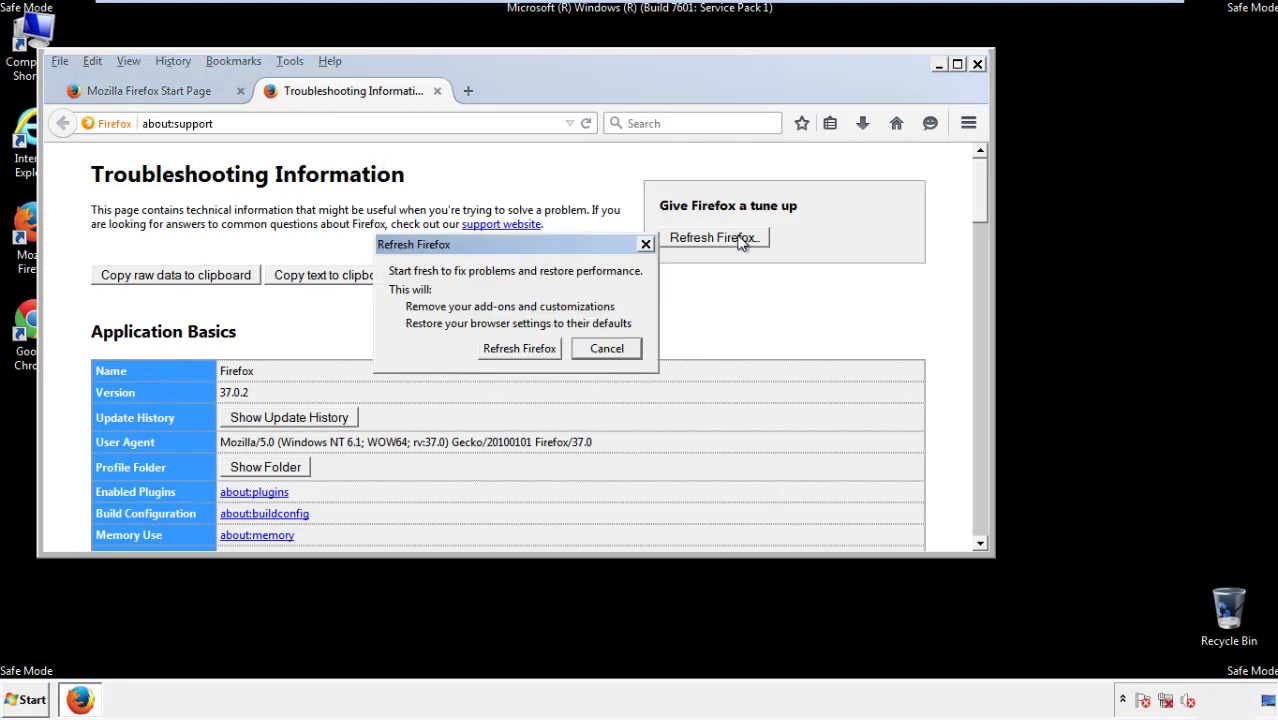
click(519, 348)
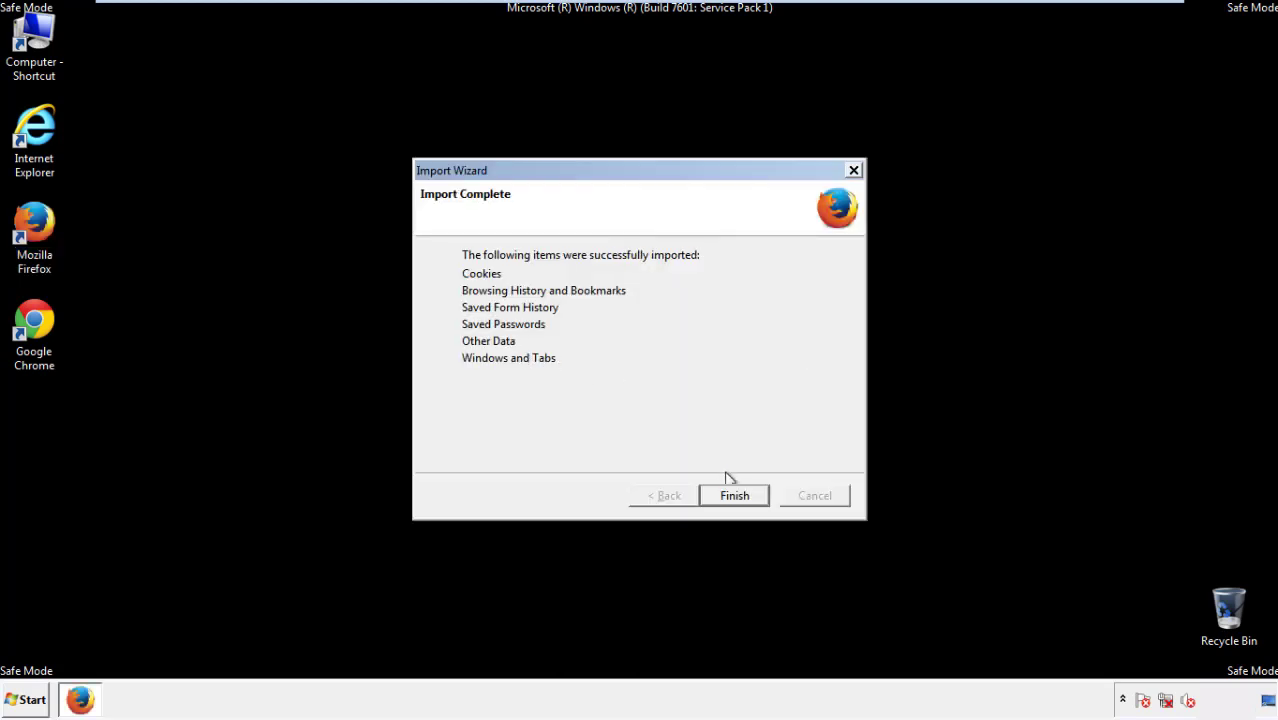
click(735, 497)
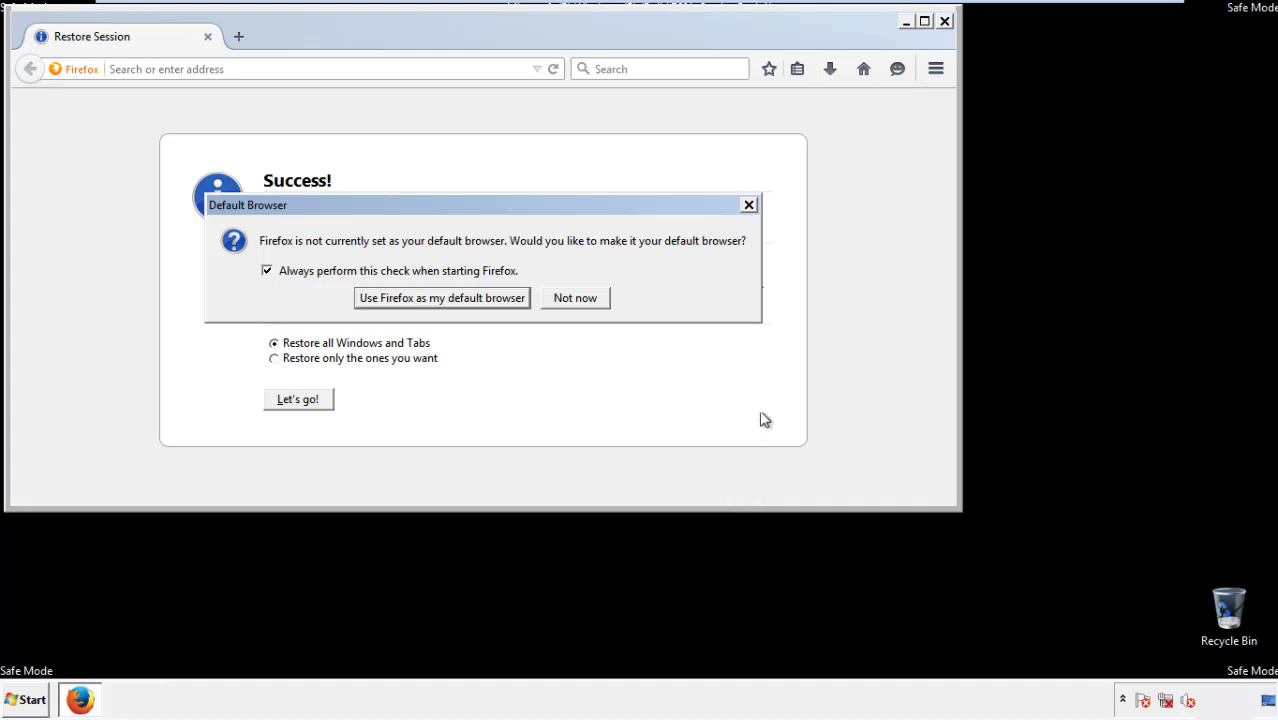
click(576, 299)
click(943, 21)
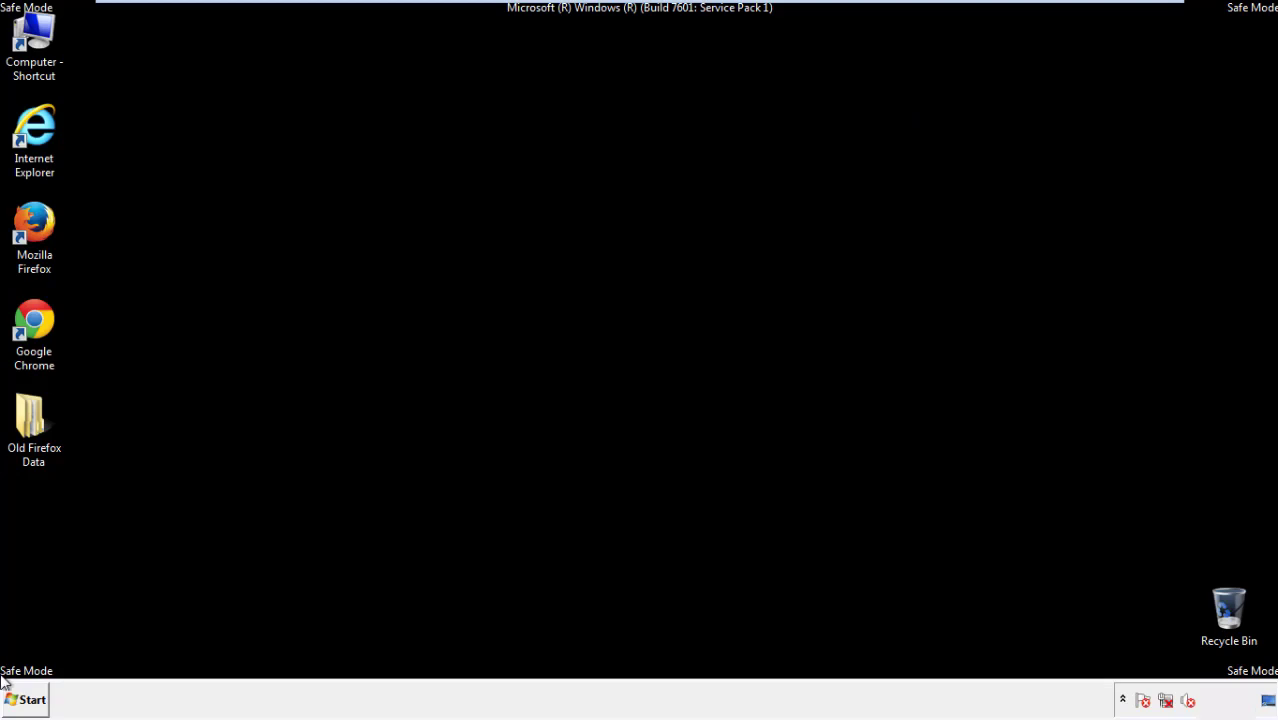
- Launch Chrome, dismiss the default-browser bar, and reach Clear browsing data via Settings > History
click(30, 318)
double_click(30, 318)
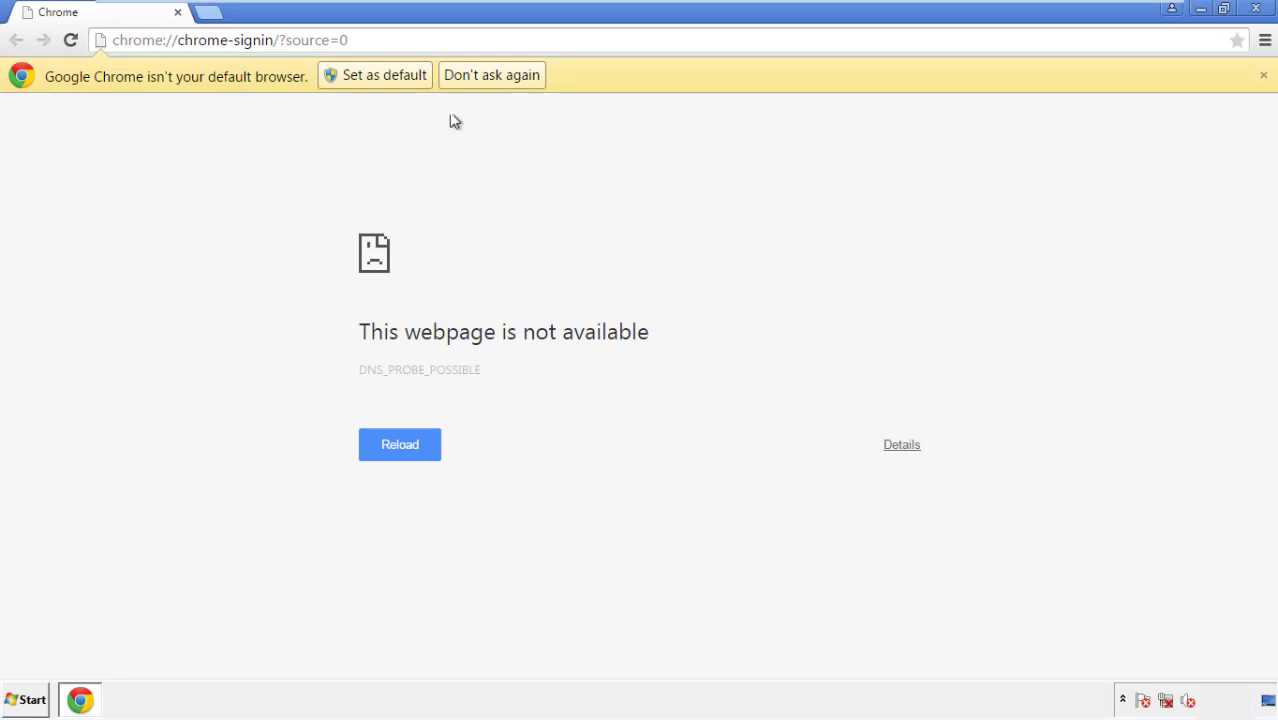
click(513, 76)
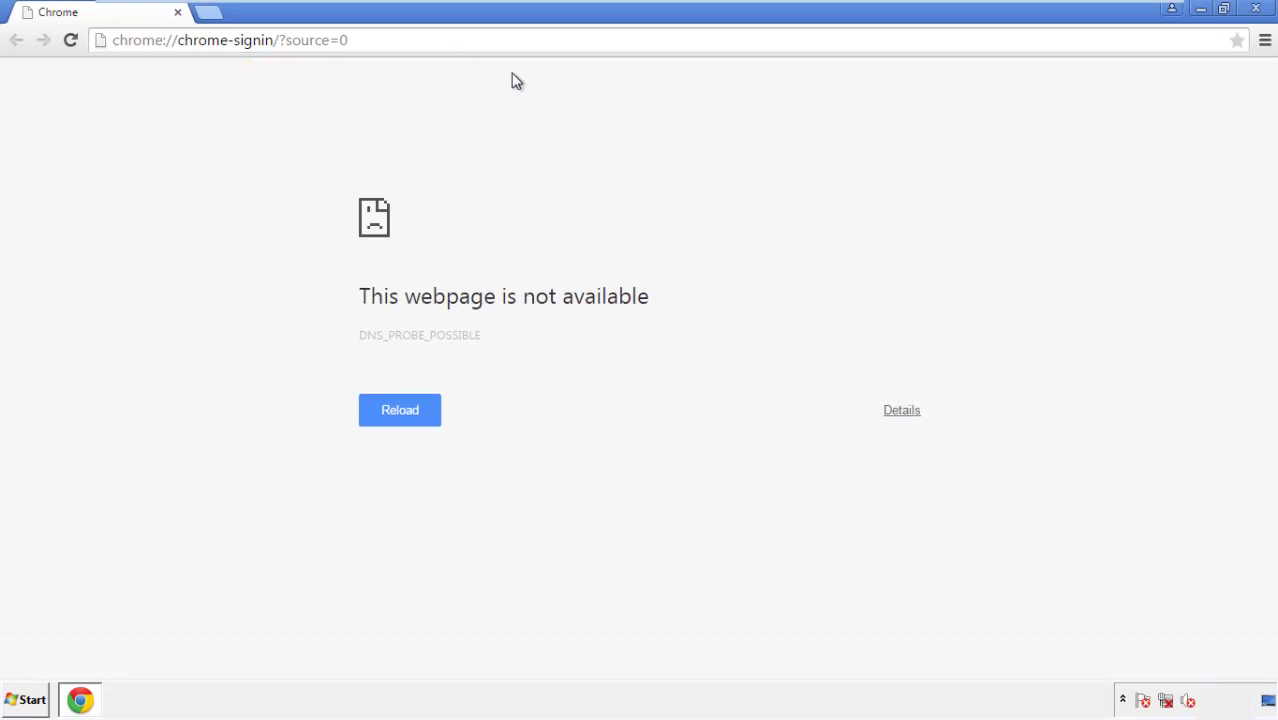
click(1265, 42)
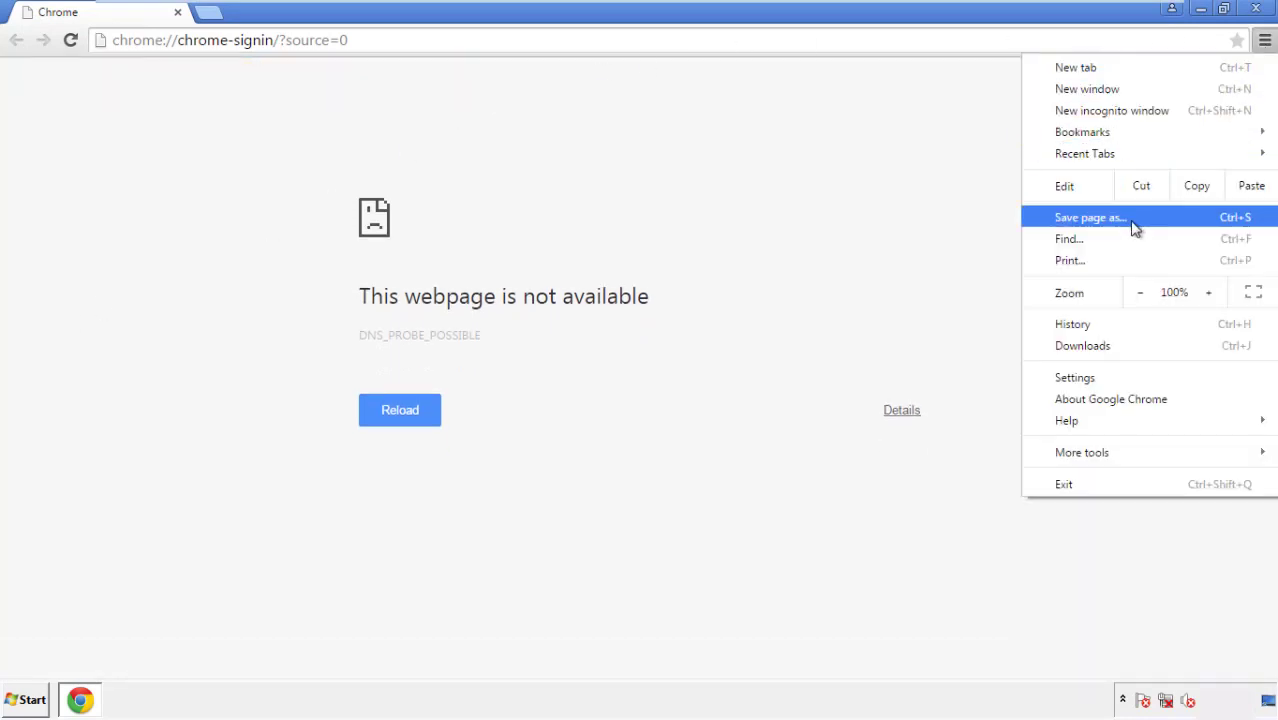
click(1078, 377)
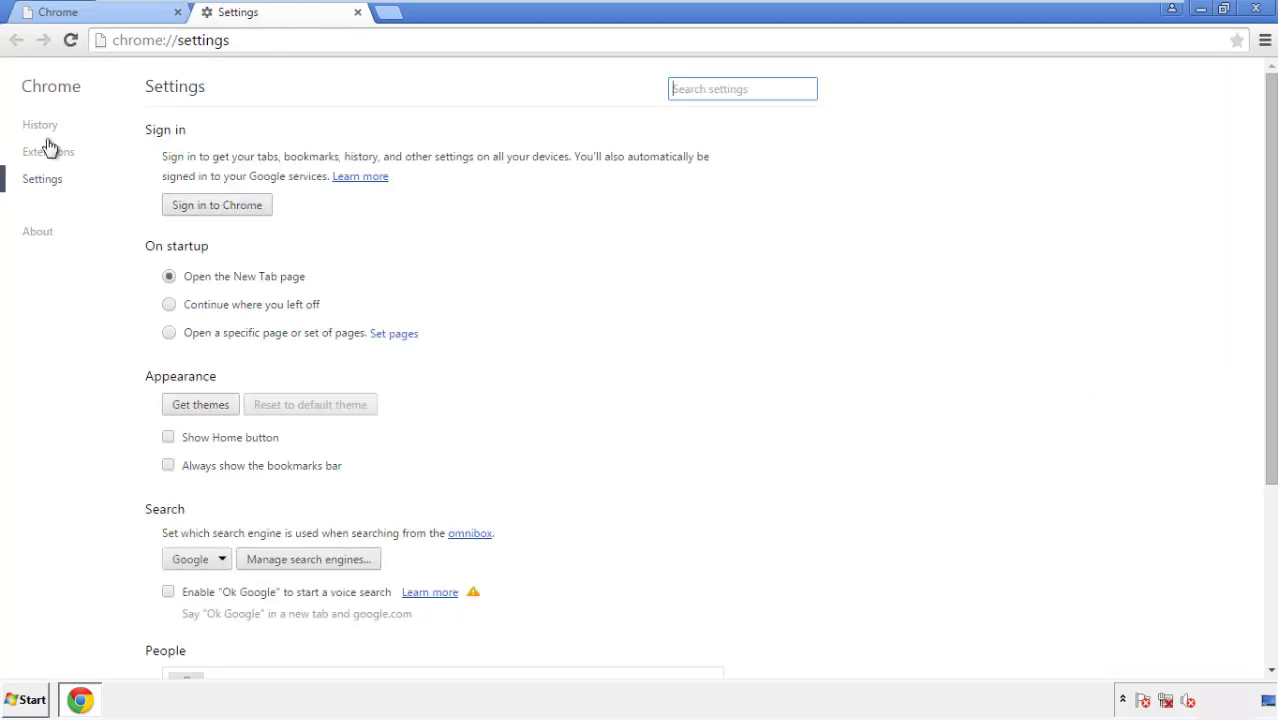
click(44, 126)
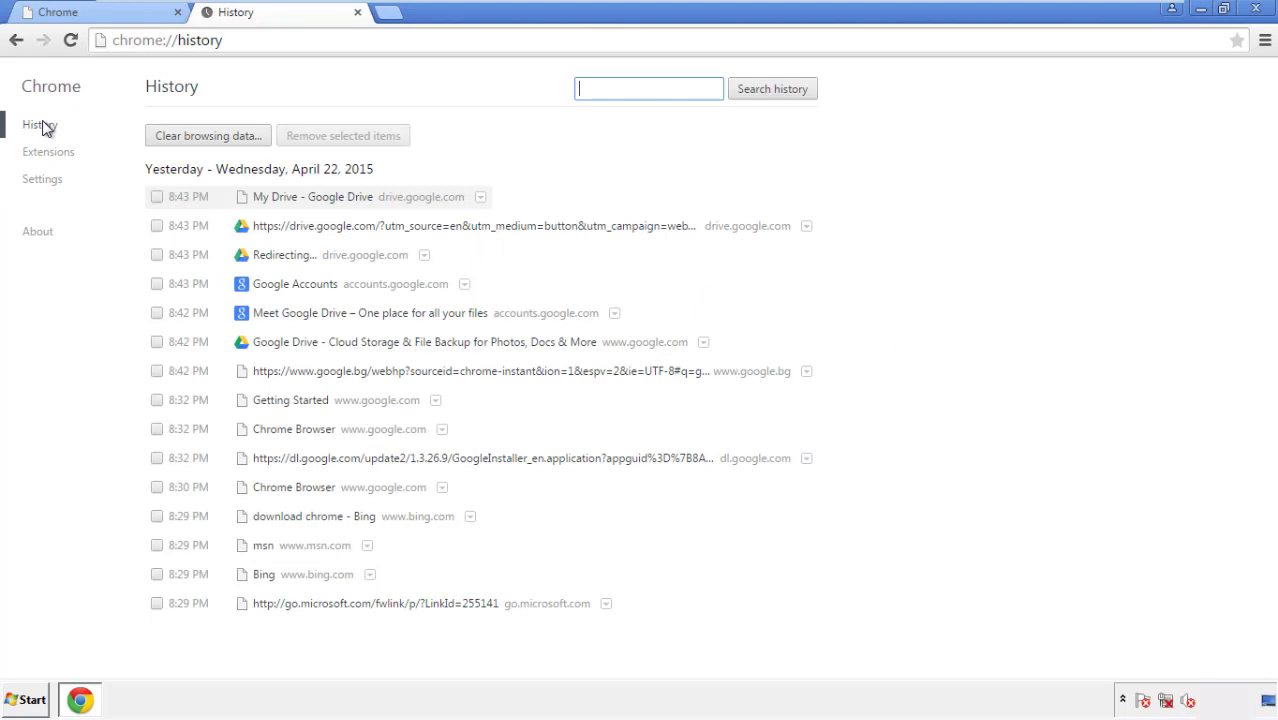
click(192, 138)
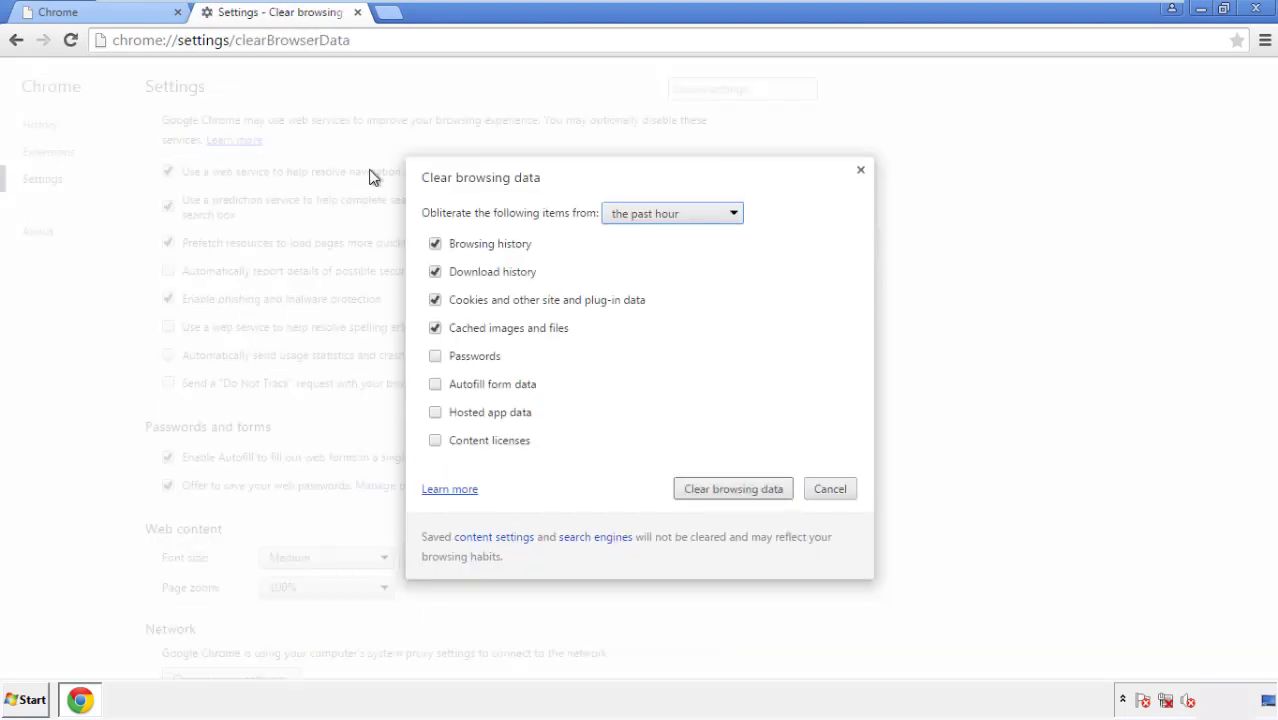
- Clear Chrome browsing data from the beginning of time, including autofill form data
click(643, 216)
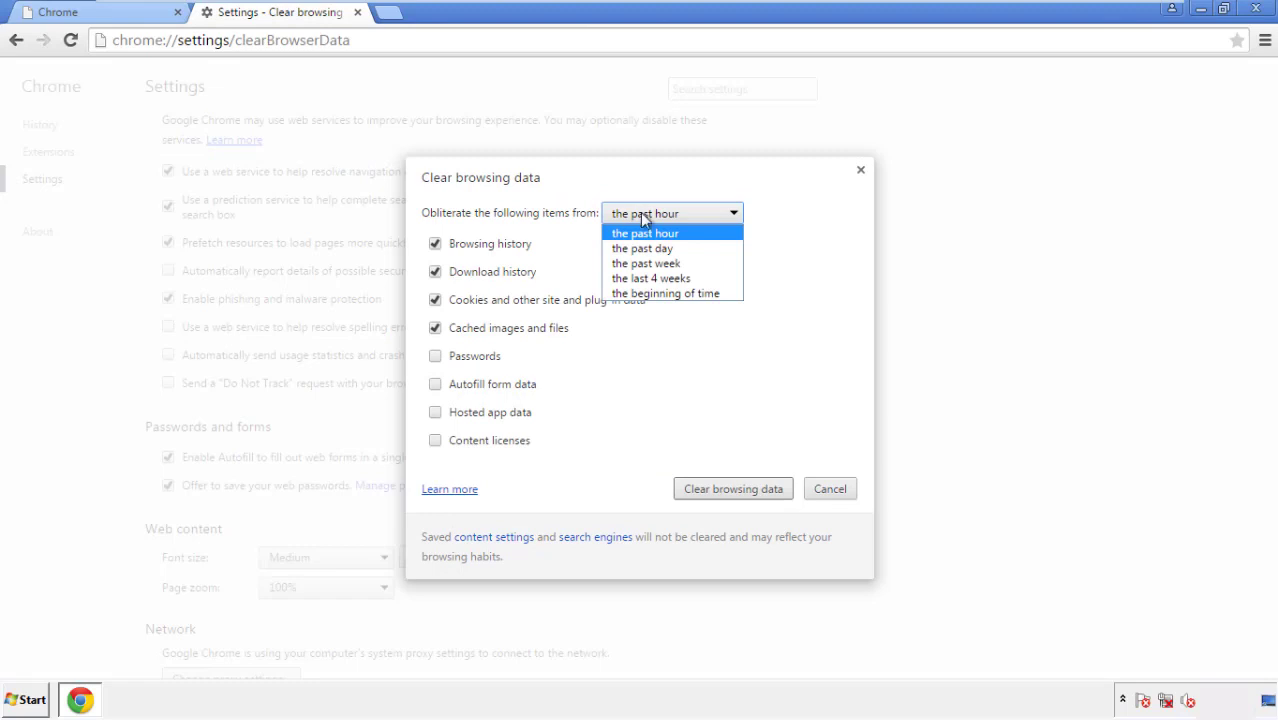
click(640, 293)
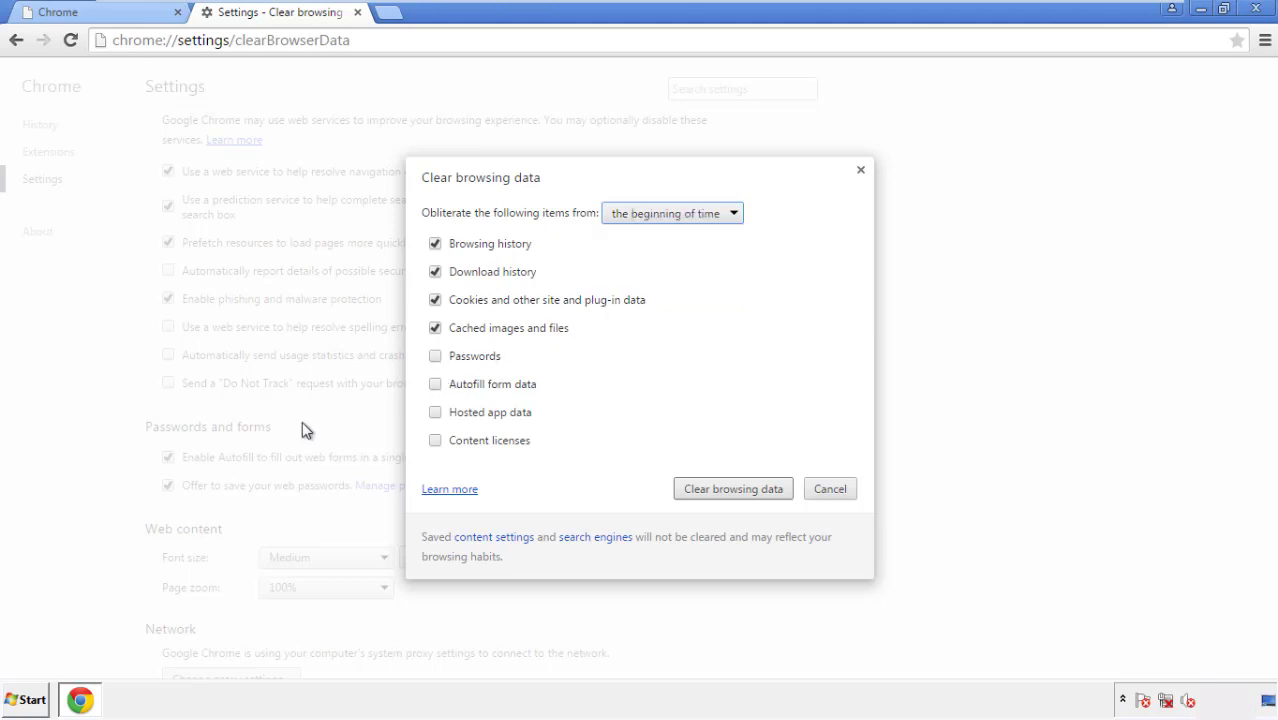
click(440, 387)
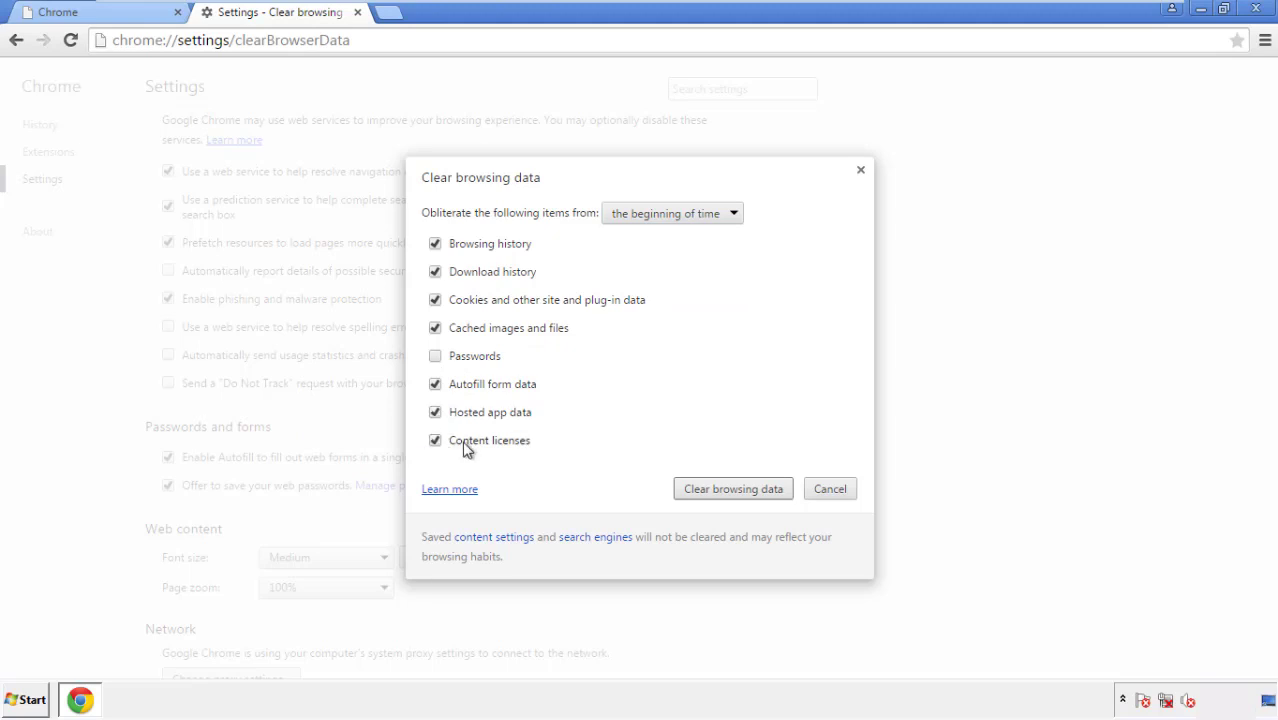
click(718, 493)
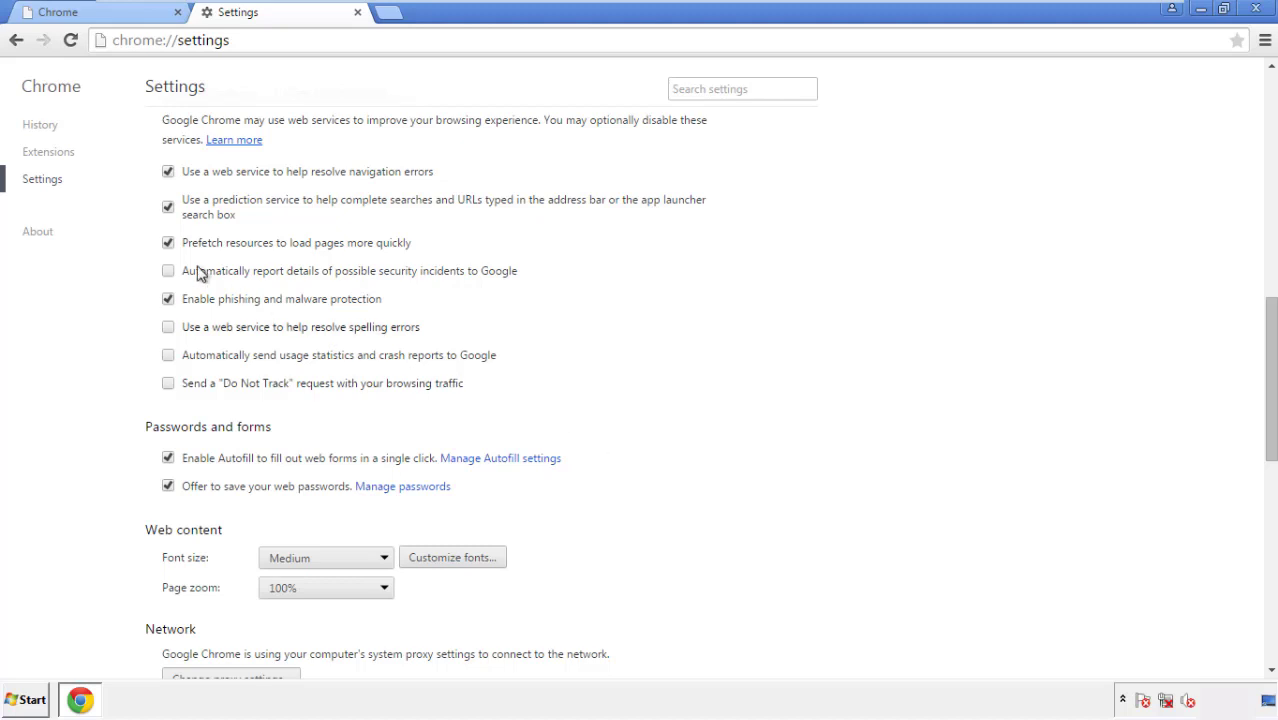
- Restore Chrome's settings to their original defaults with Reset settings, then close the Chrome window
drag(1270, 318, 1268, 540)
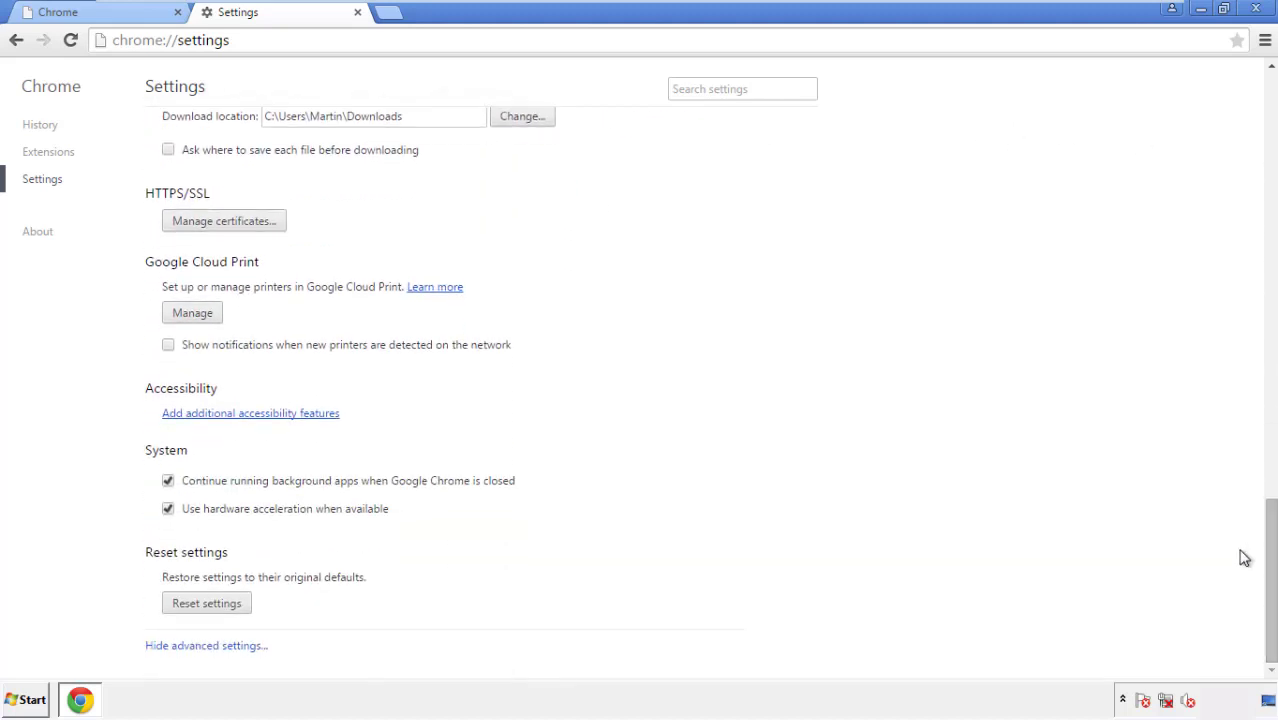
click(240, 606)
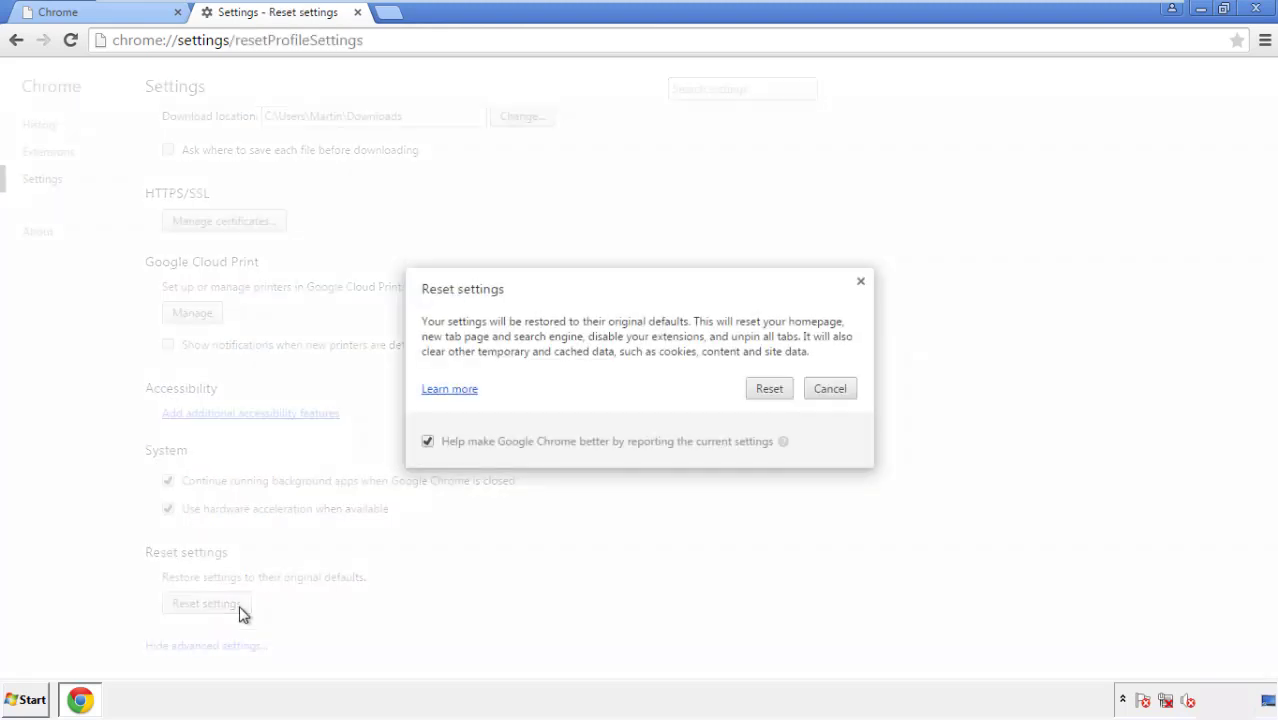
click(771, 388)
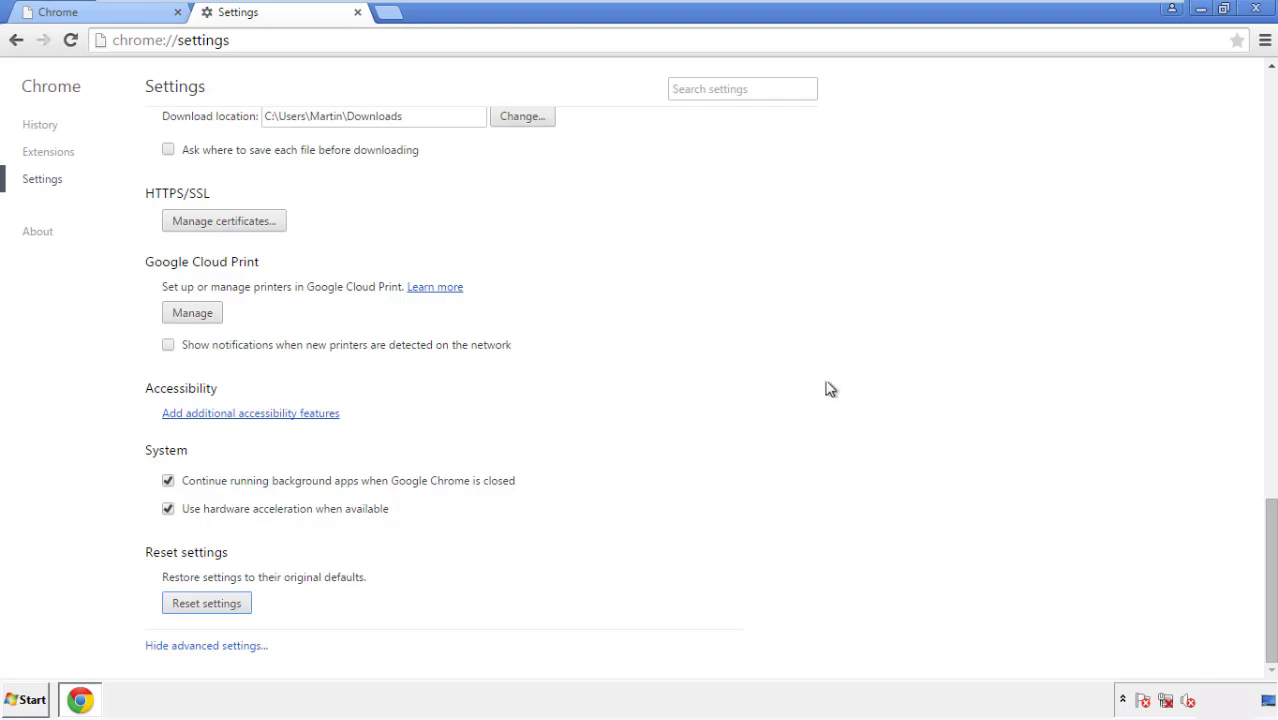
click(1255, 8)
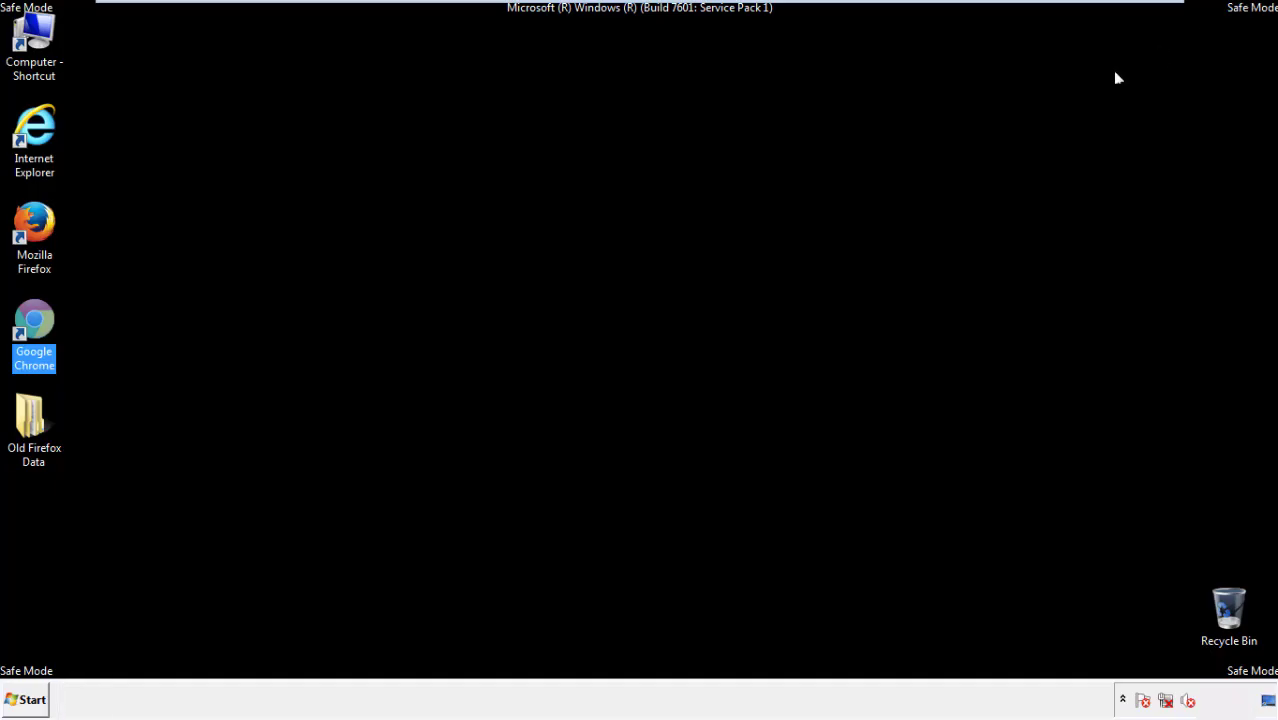
- Launch Firefox, remove the Search Mine extension in the Add-ons Manager, and close Firefox
click(689, 322)
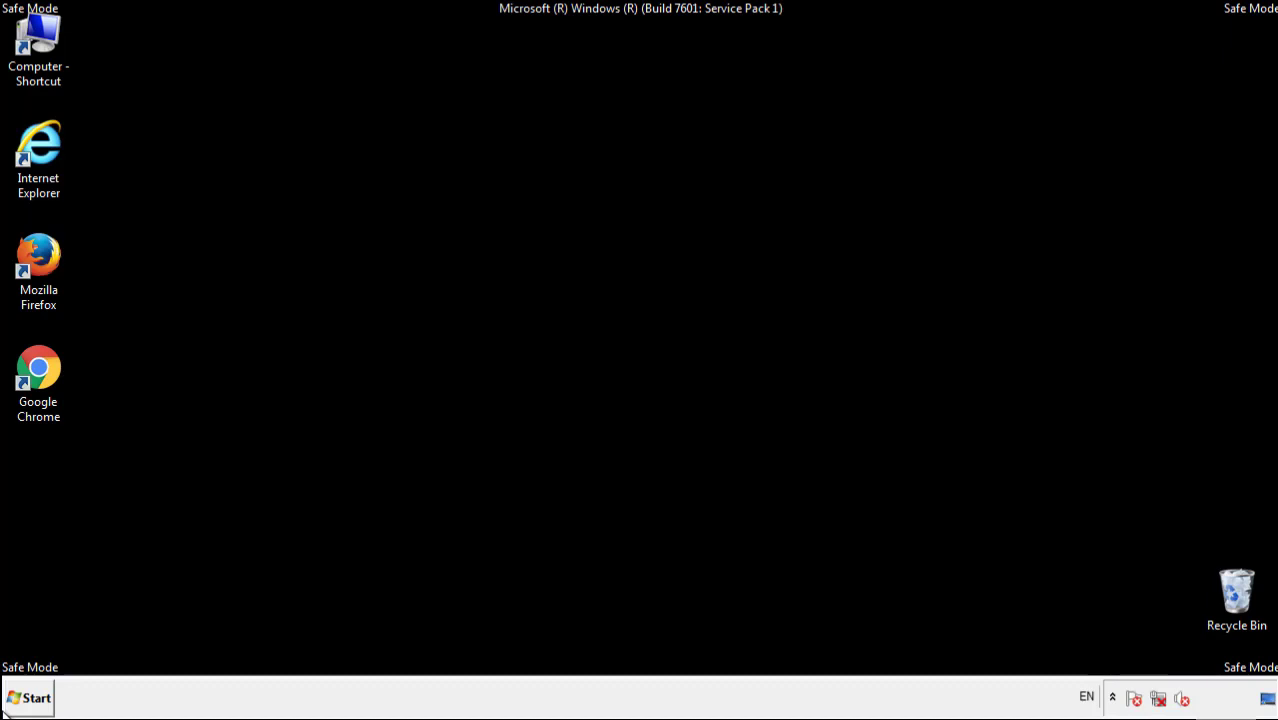
click(49, 250)
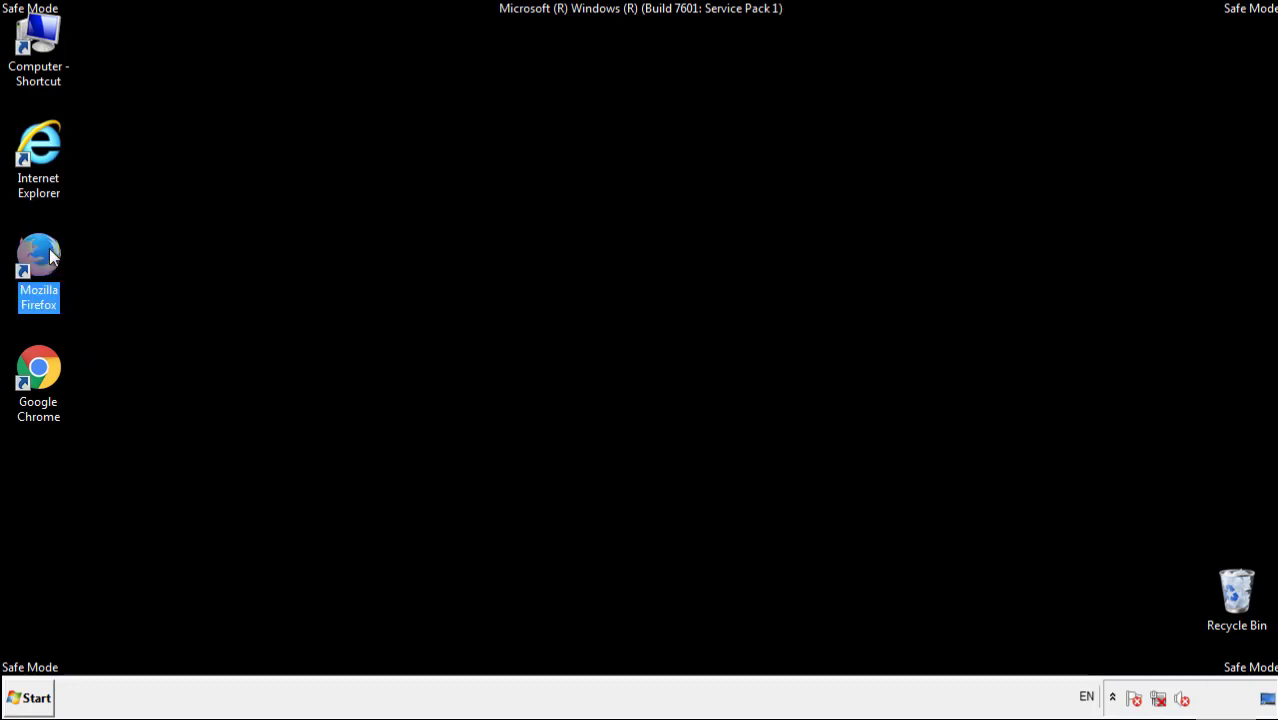
double_click(49, 250)
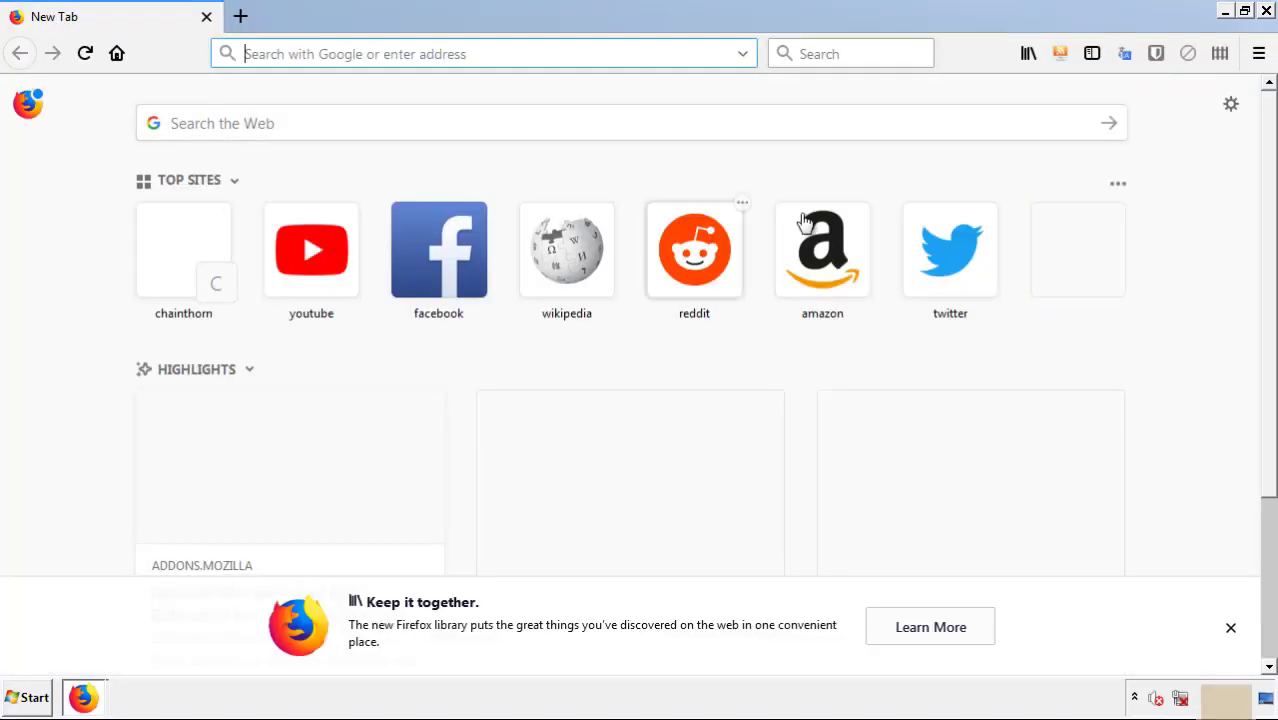
click(1258, 53)
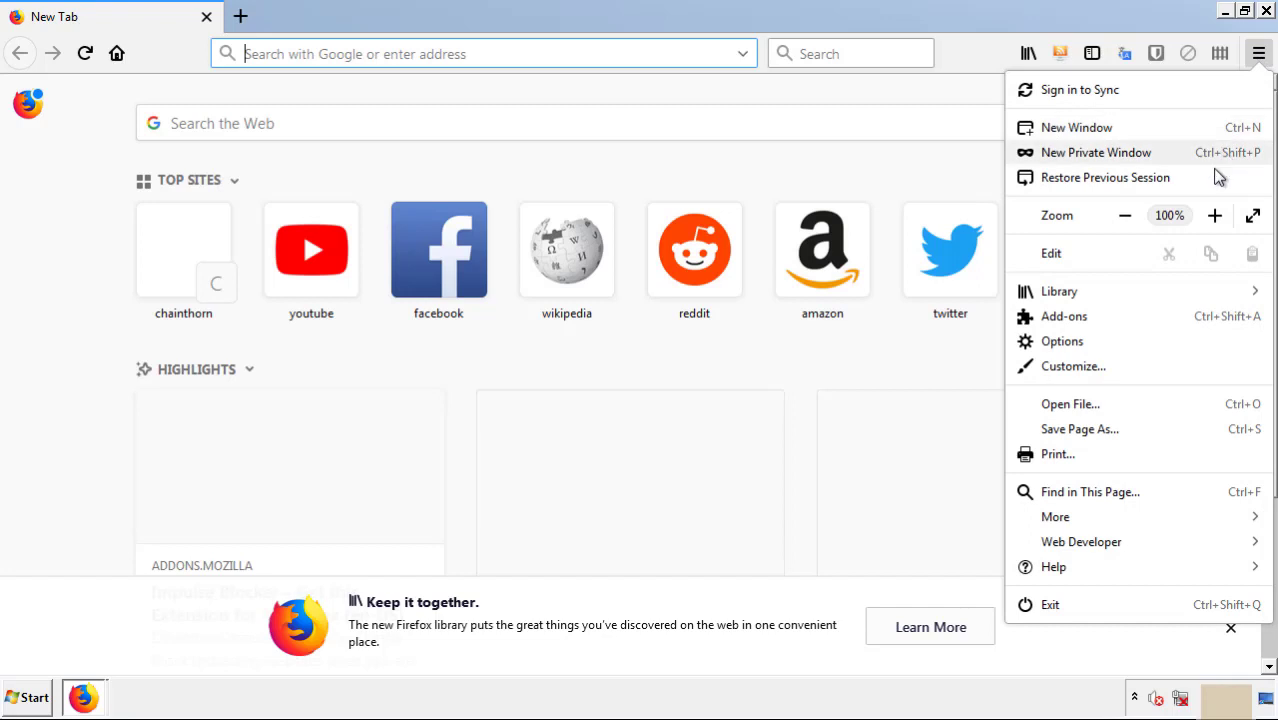
click(1181, 333)
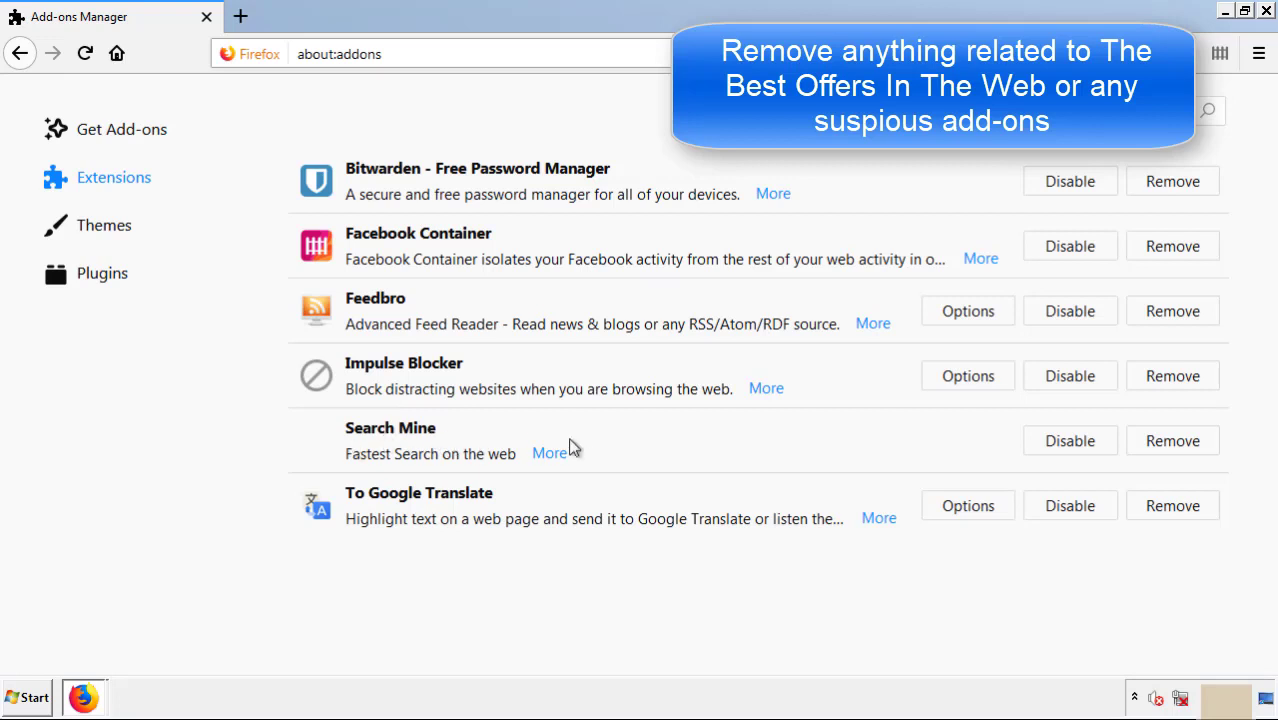
click(1167, 450)
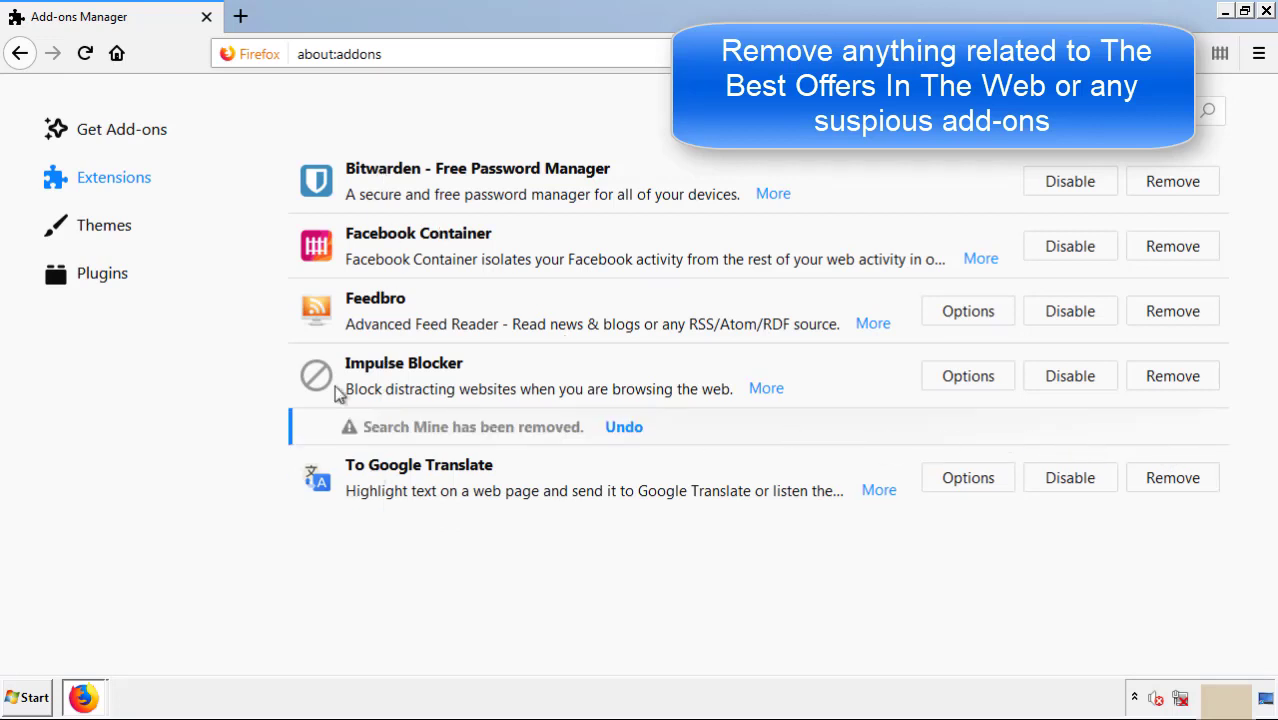
click(1267, 12)
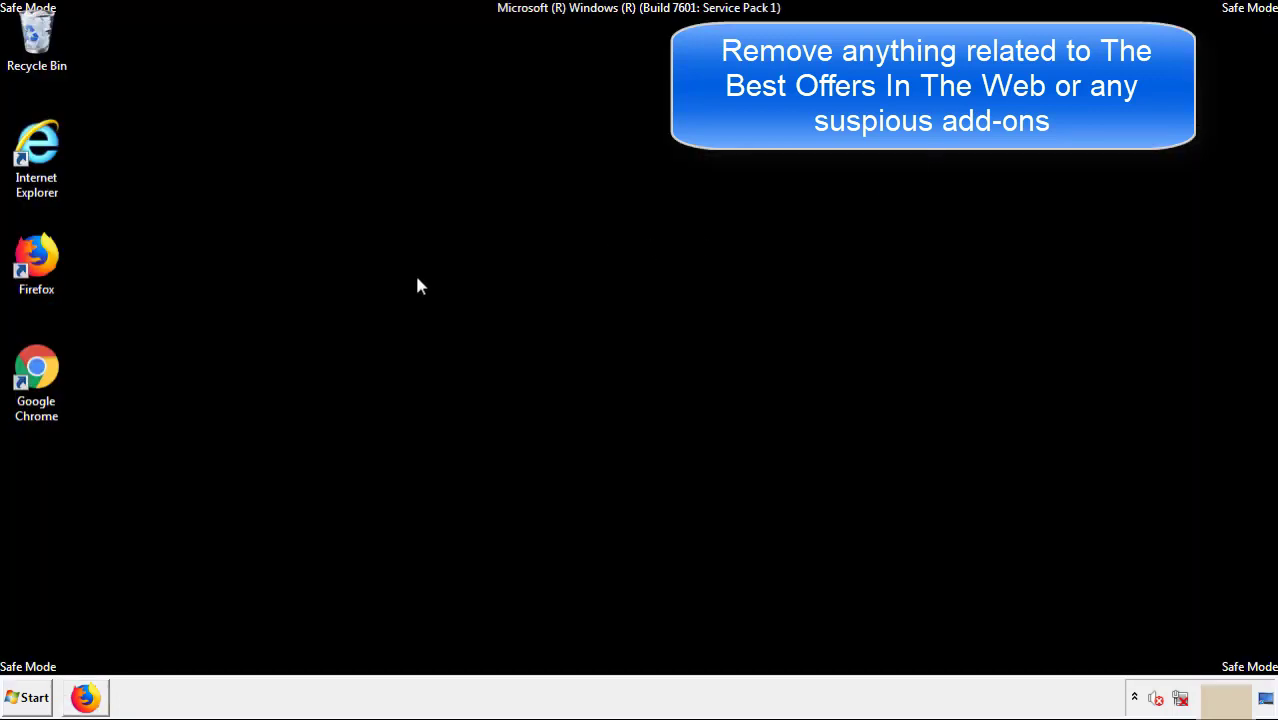
- Remove the Search Mine extension from Chrome's Extensions page, close Chrome, and open the Start menu
double_click(36, 390)
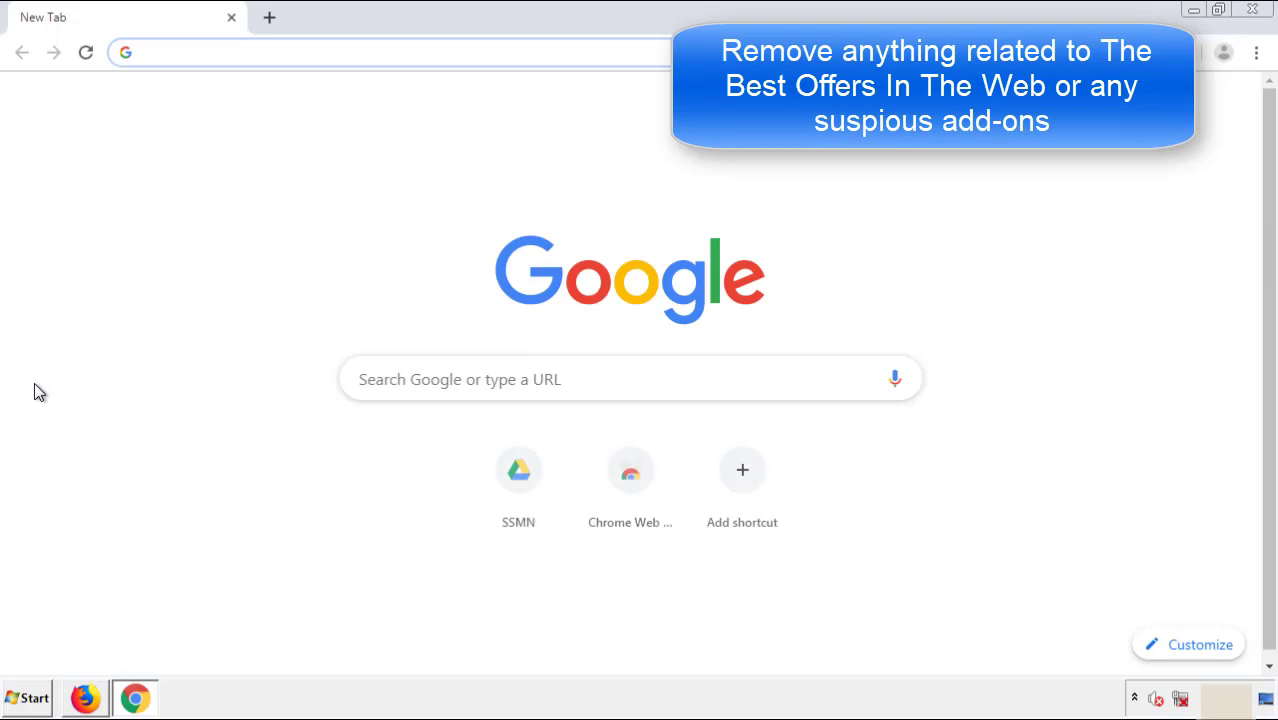
click(1256, 52)
mouse_move(1144, 351)
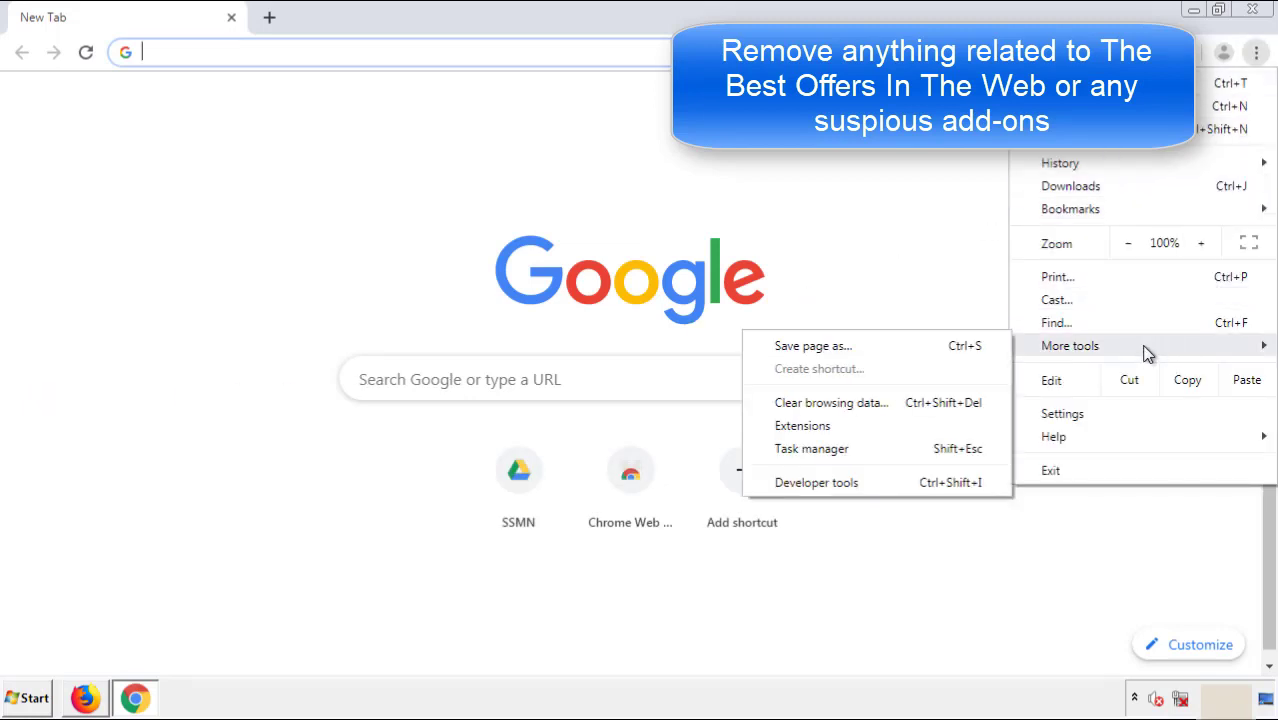
click(812, 425)
scroll(356, 334, down, 7)
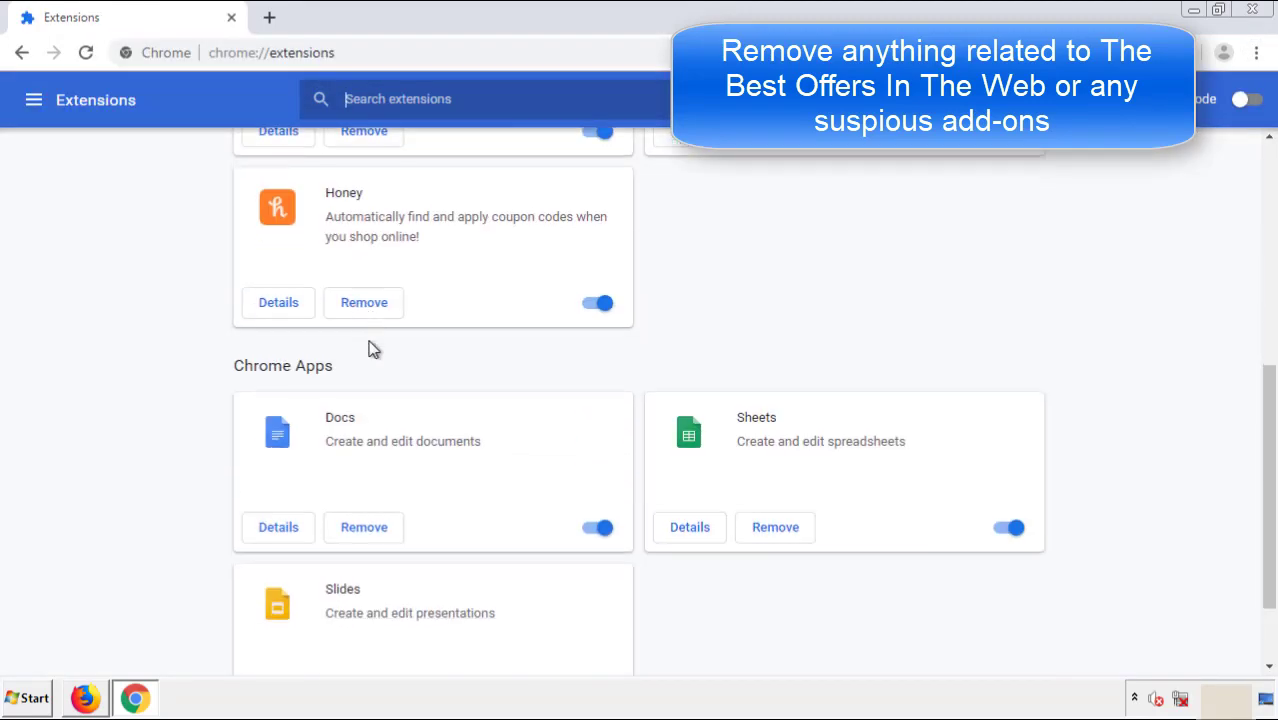
scroll(482, 365, up, 7)
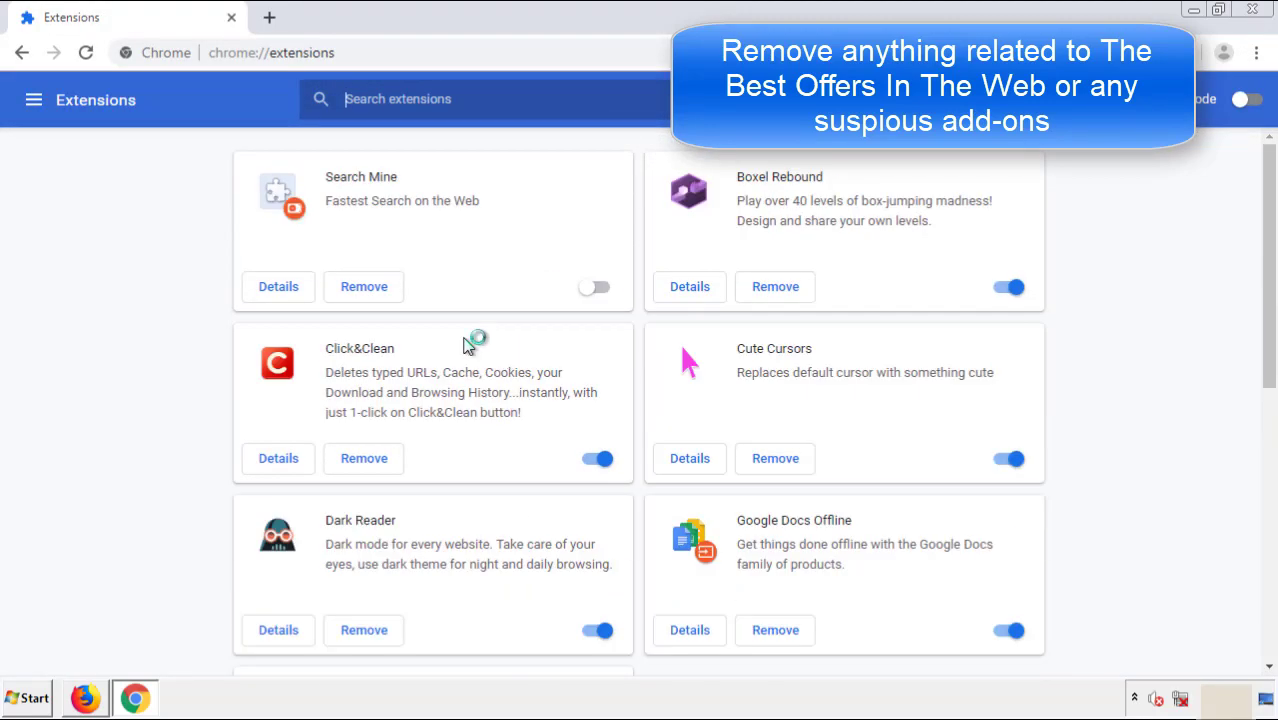
click(362, 290)
click(716, 170)
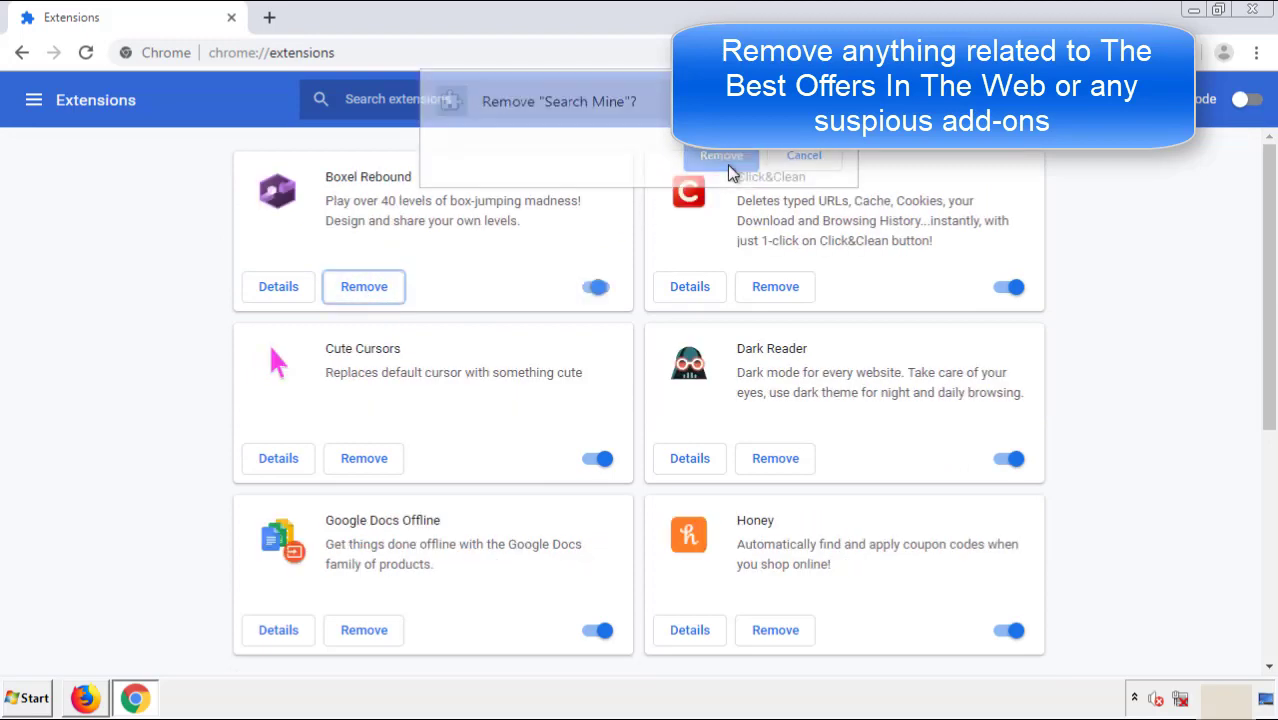
click(1264, 15)
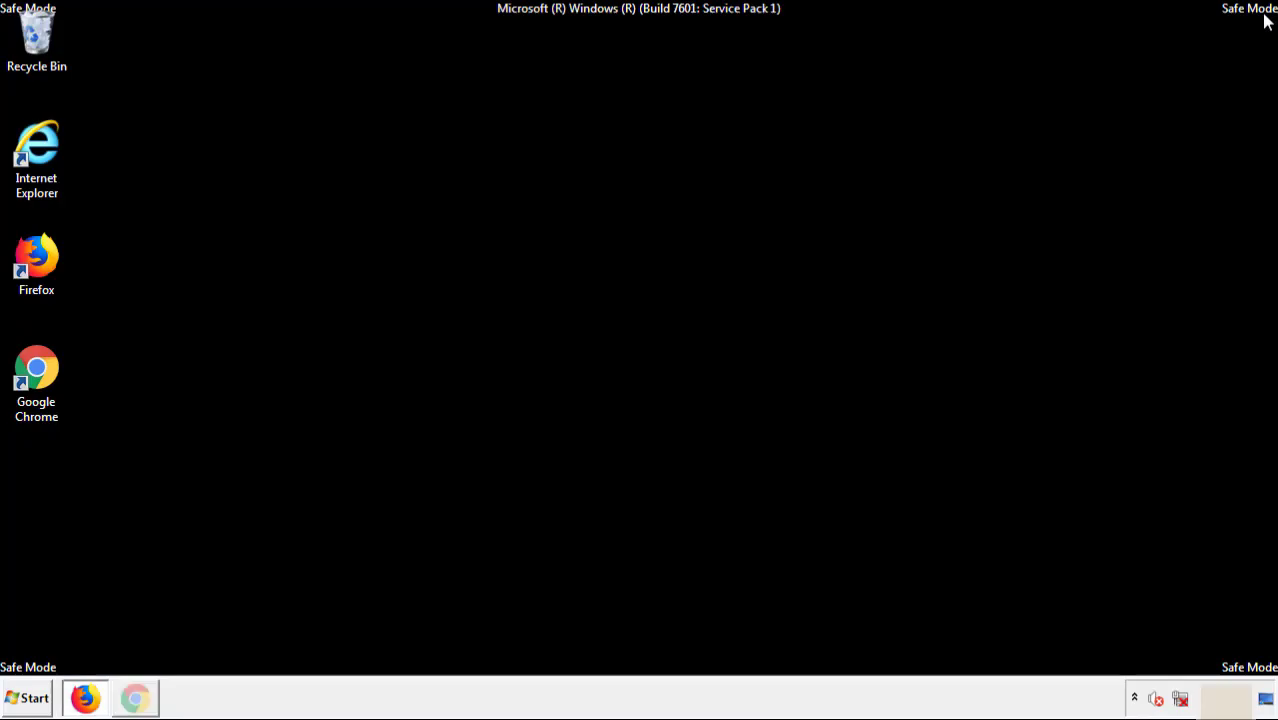
click(33, 699)
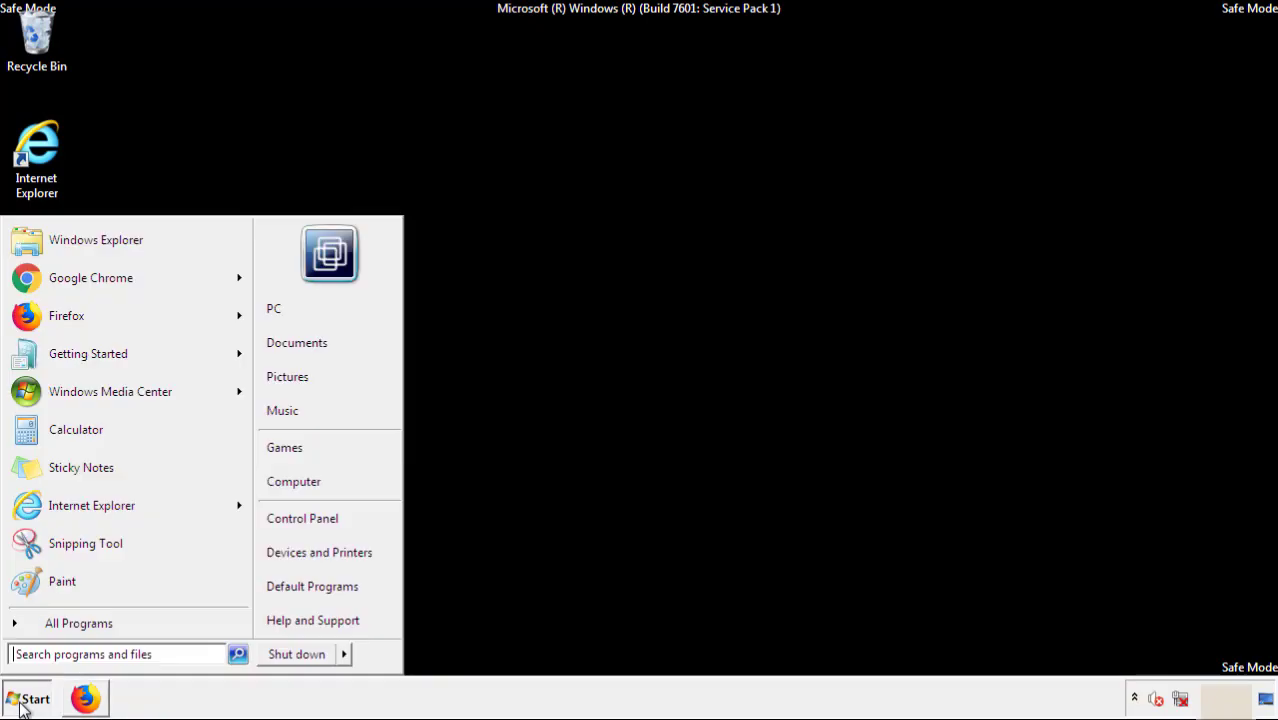